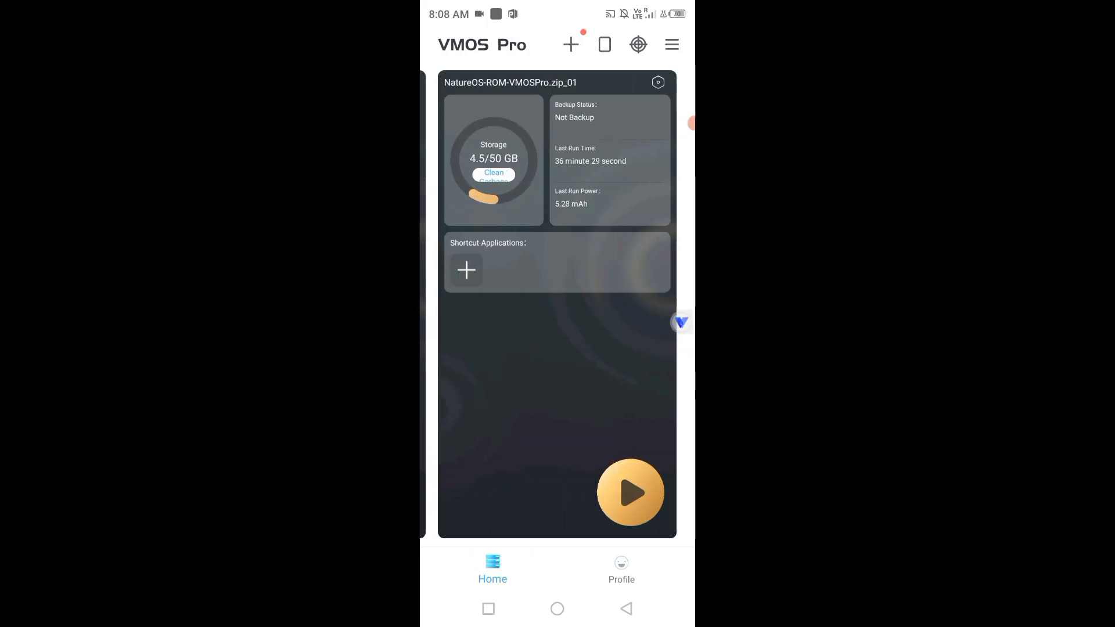
- Boot the NatureOS-ROM-VMOSPro.zip_01 virtual machine from its VMOS Pro home card
left_click(629, 493)
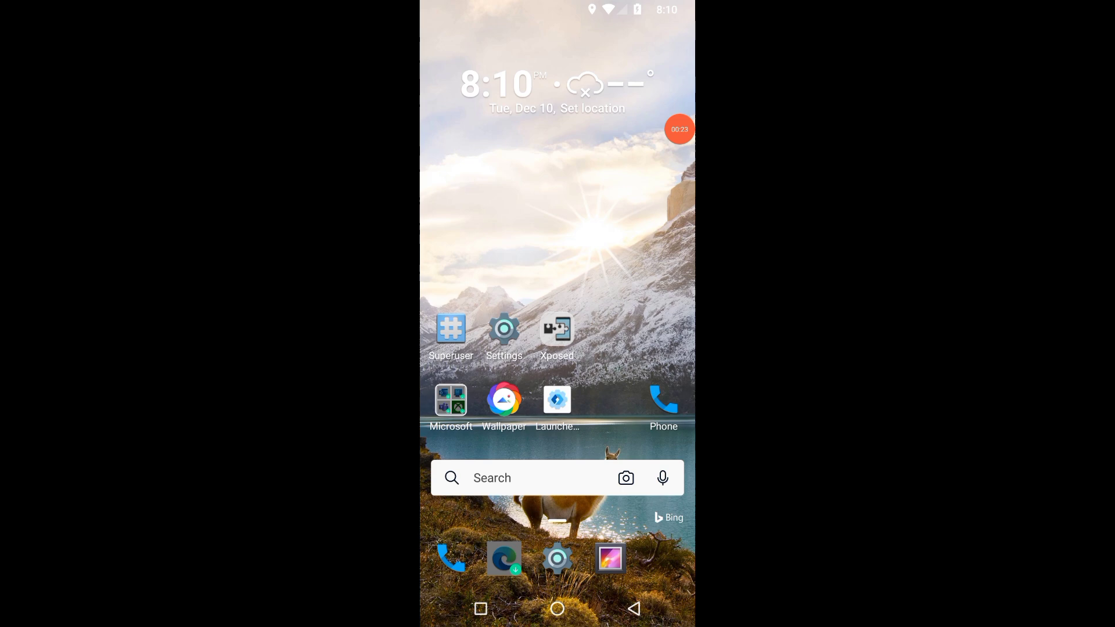
- Open the app drawer, briefly browse storage in ZArchiver, then leave it
left_click_drag(558, 522, 558, 261)
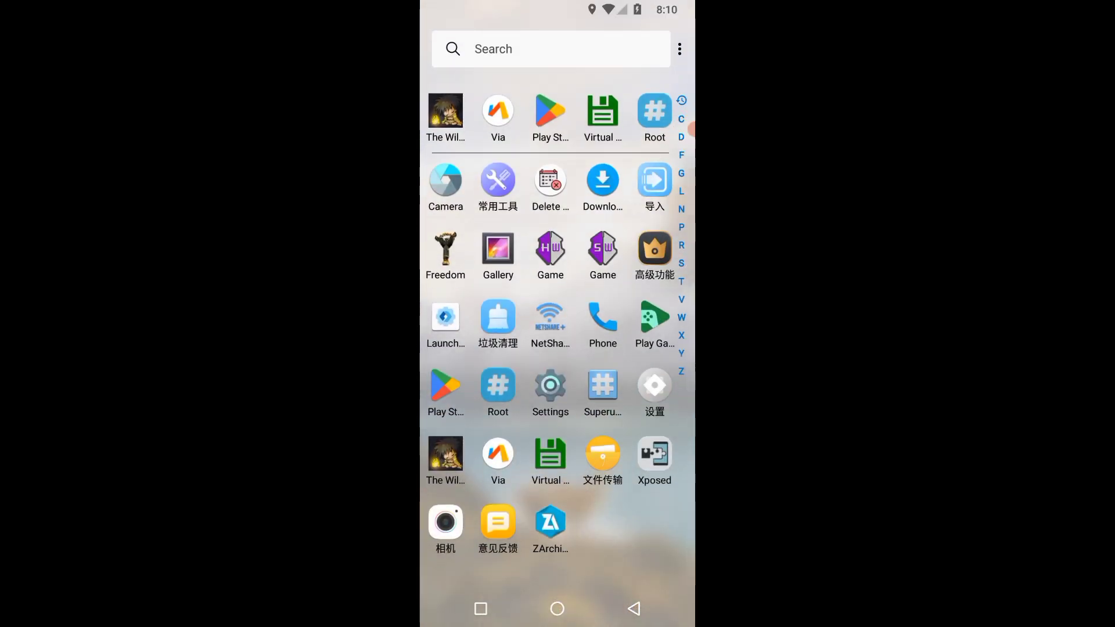
left_click(550, 522)
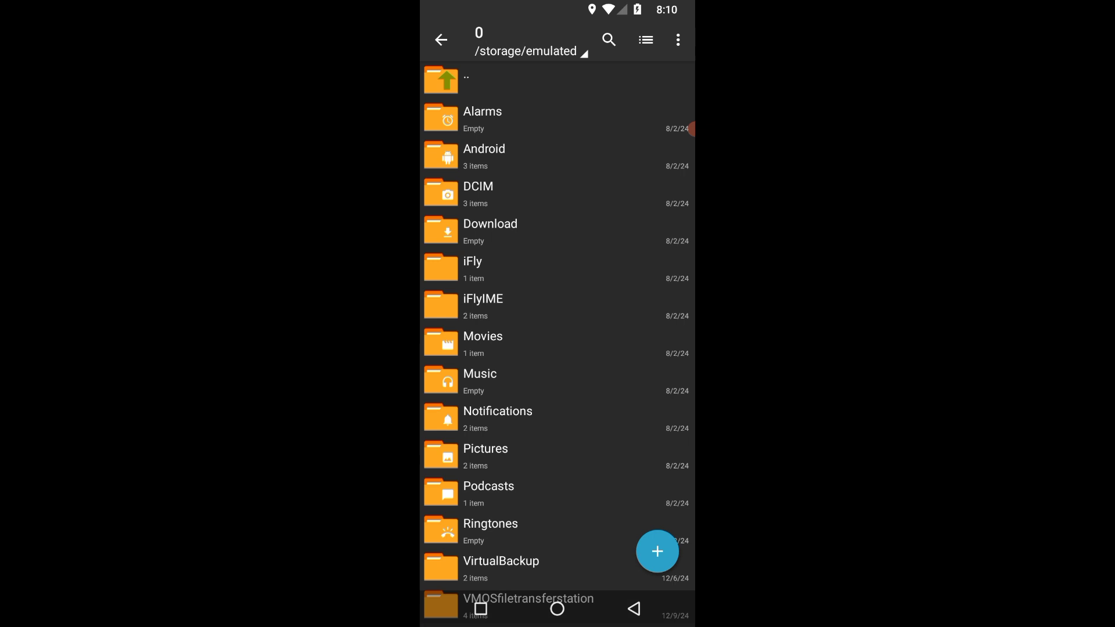
left_click(633, 608)
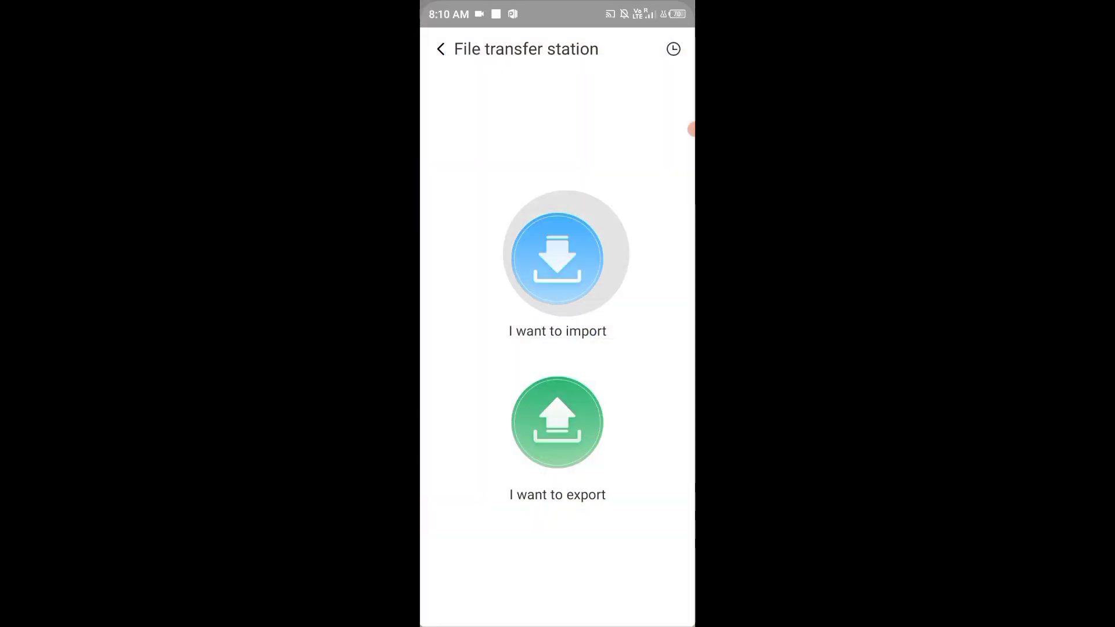
- Start an import and browse to the phone's internal storage Download folder
left_click(557, 258)
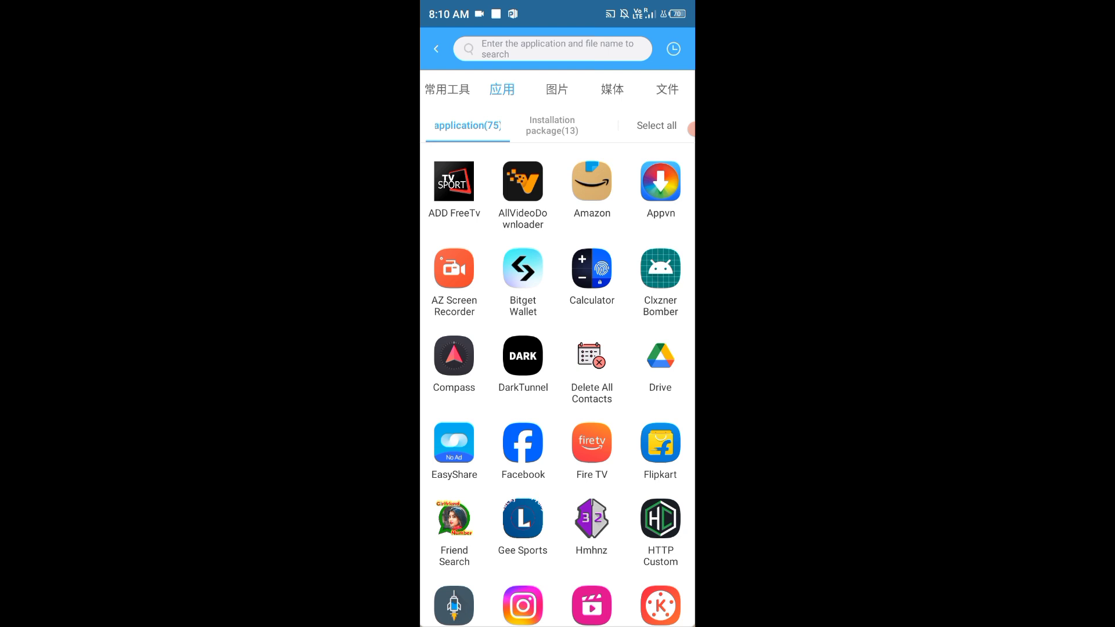
left_click(667, 89)
left_click(523, 168)
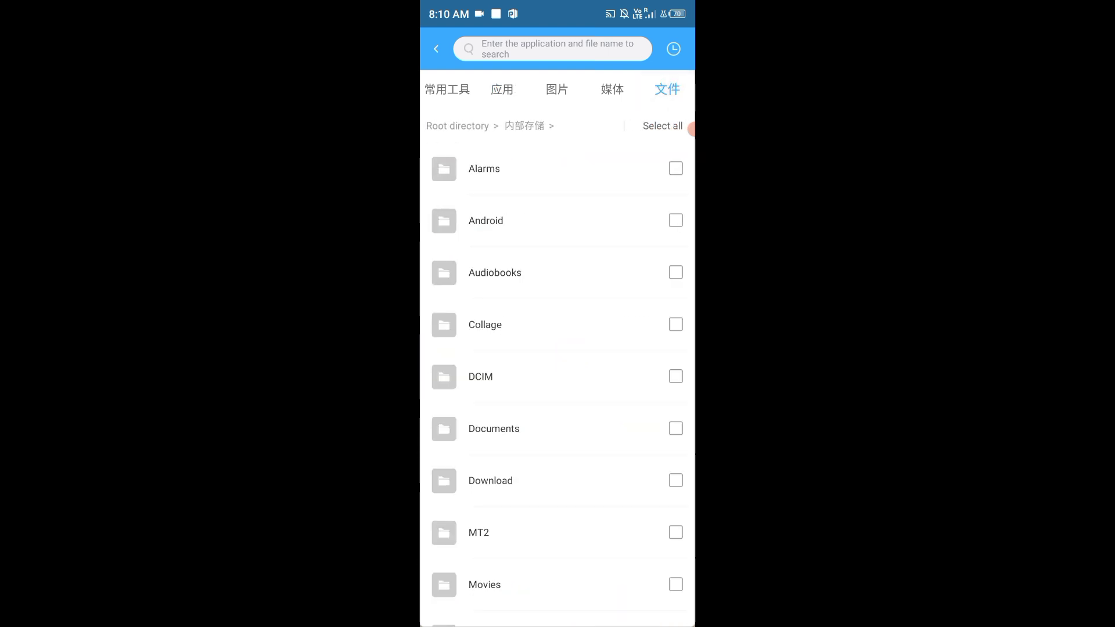
scroll(558, 383, "down", 2)
left_click(490, 359)
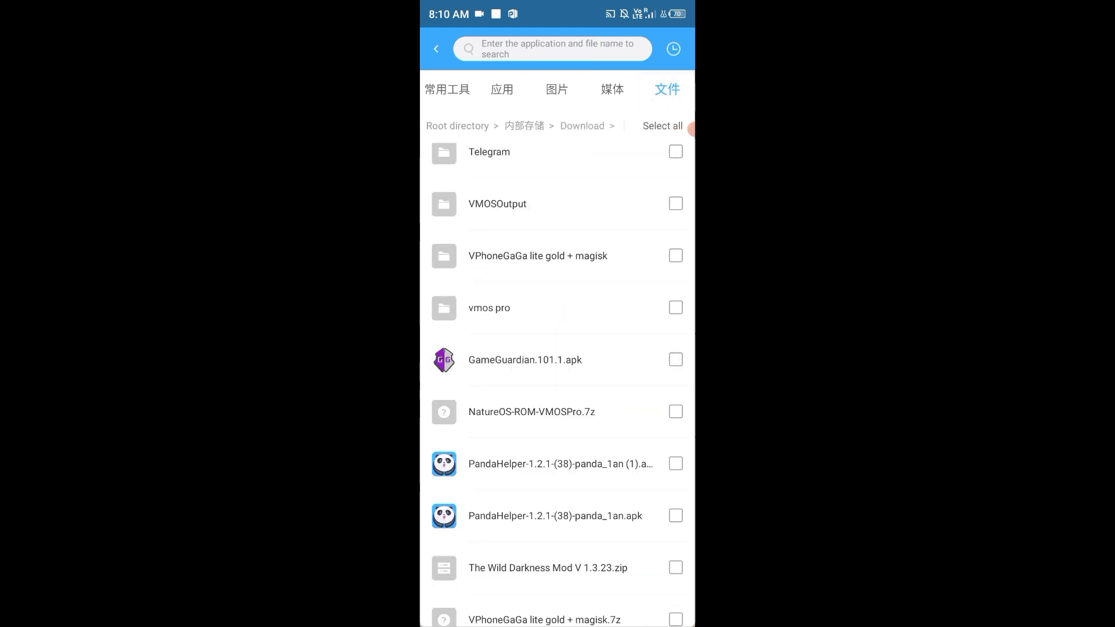
- Tick GameGuardian.101.1.apk and the com.ctugames package, then untick a file
left_click(675, 359)
scroll(557, 366, "down", 3)
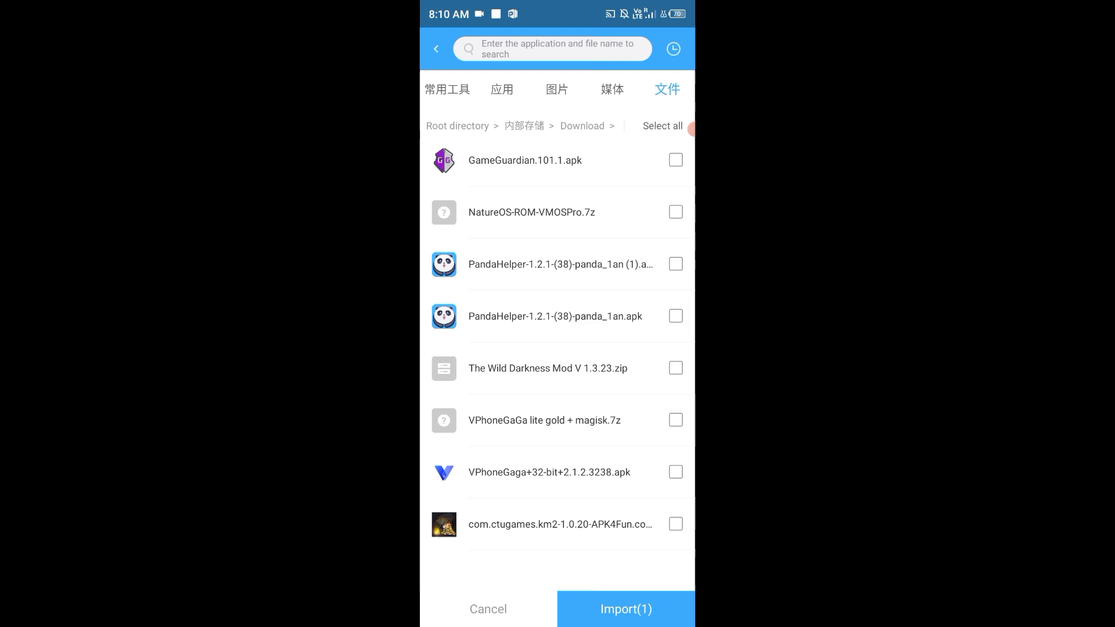
scroll(557, 366, "up", 4)
scroll(558, 367, "down", 4)
left_click(675, 523)
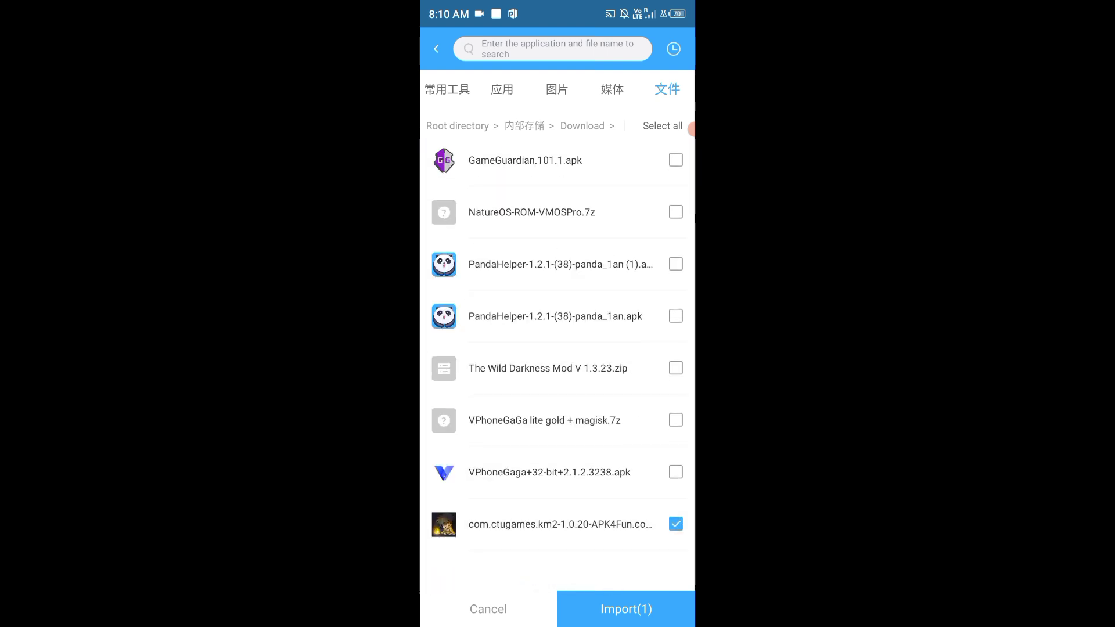
left_click(675, 159)
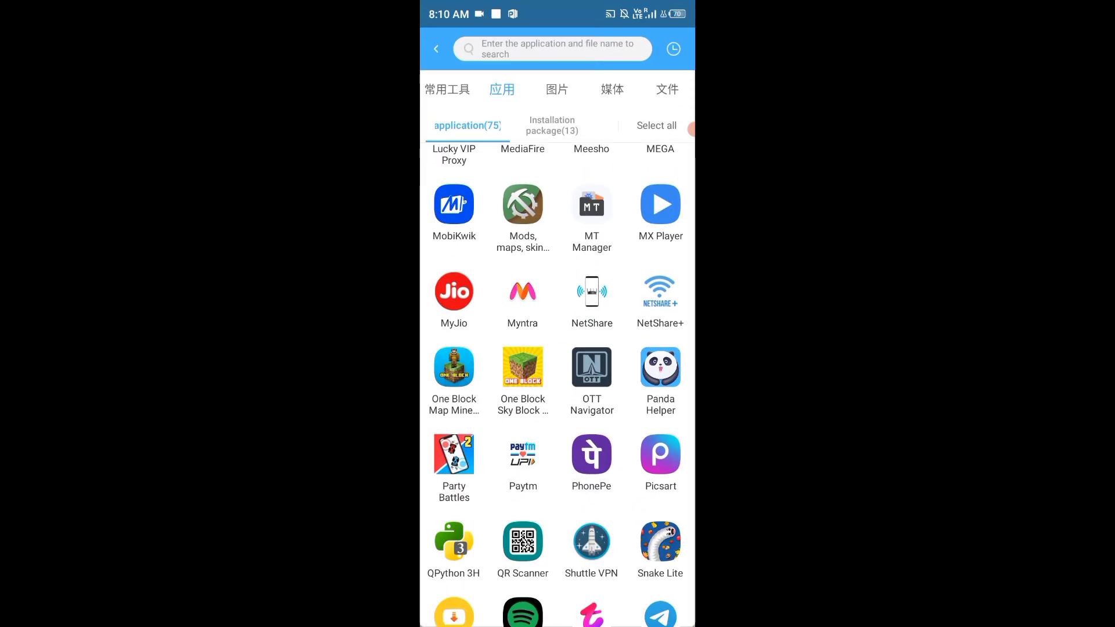
- Tick One Block Map Minecraft PE and import it into the virtual machine
left_click(454, 367)
left_click(626, 609)
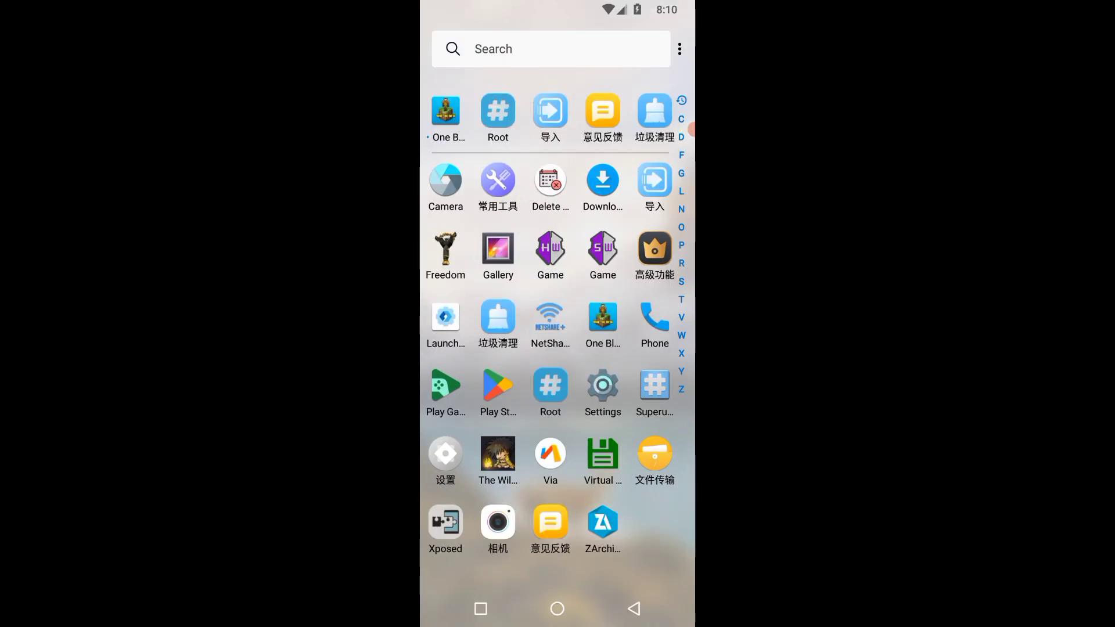
- Start GameGuardian from the Game (SW) icon, then back out to the drawer
left_click(550, 252)
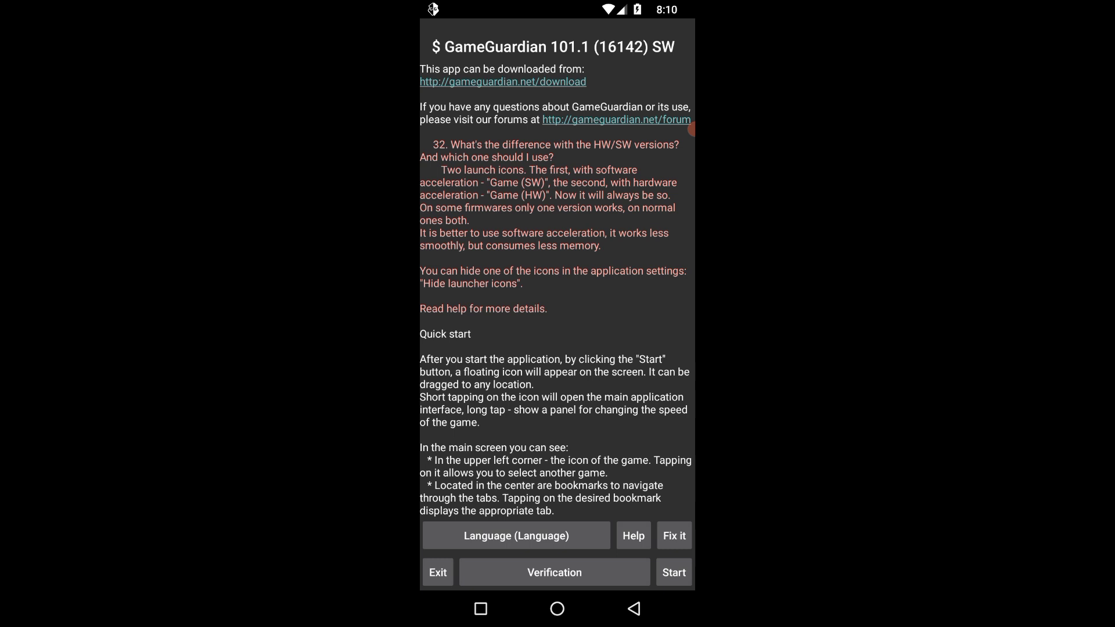
key("Escape")
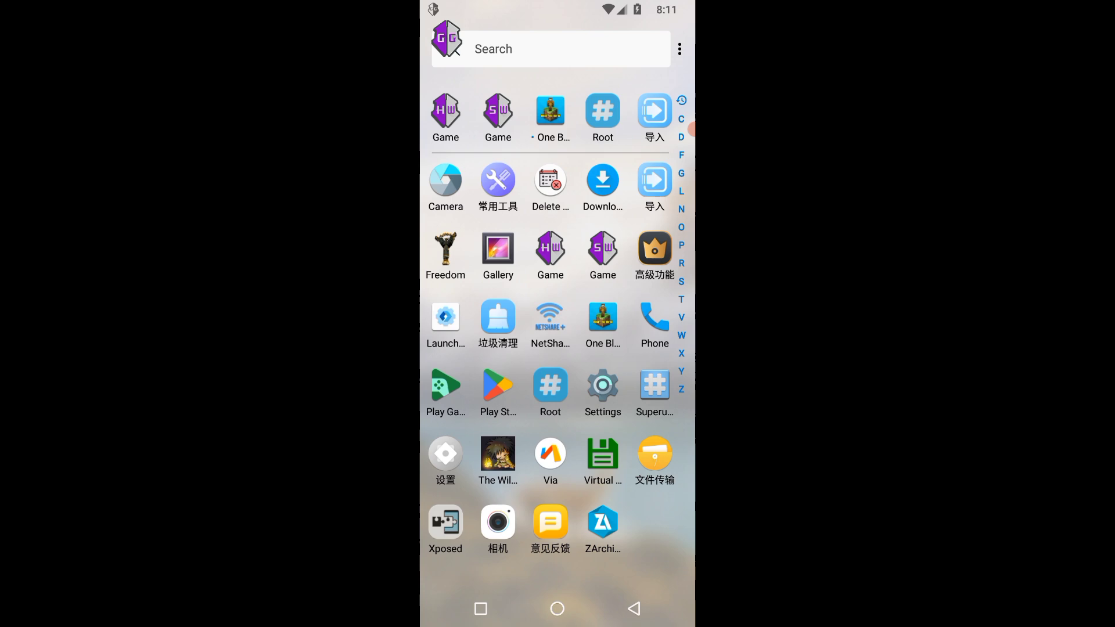
- Attach GameGuardian to Microsoft Launcher and search 4147 as a Dword value
left_click(446, 40)
left_click(557, 81)
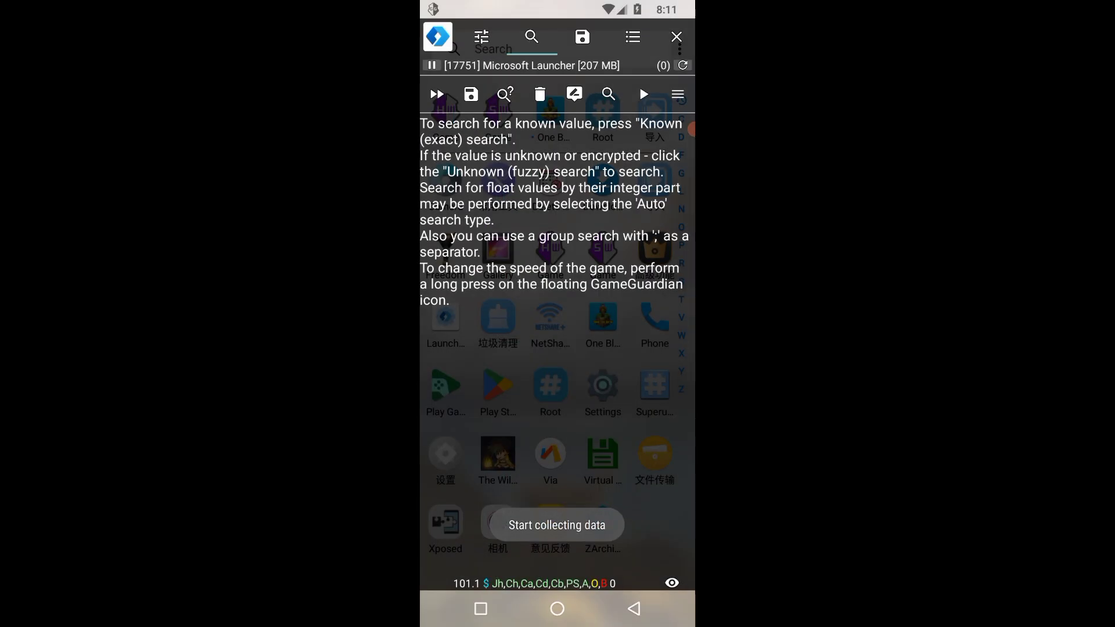
left_click(608, 94)
type("4147")
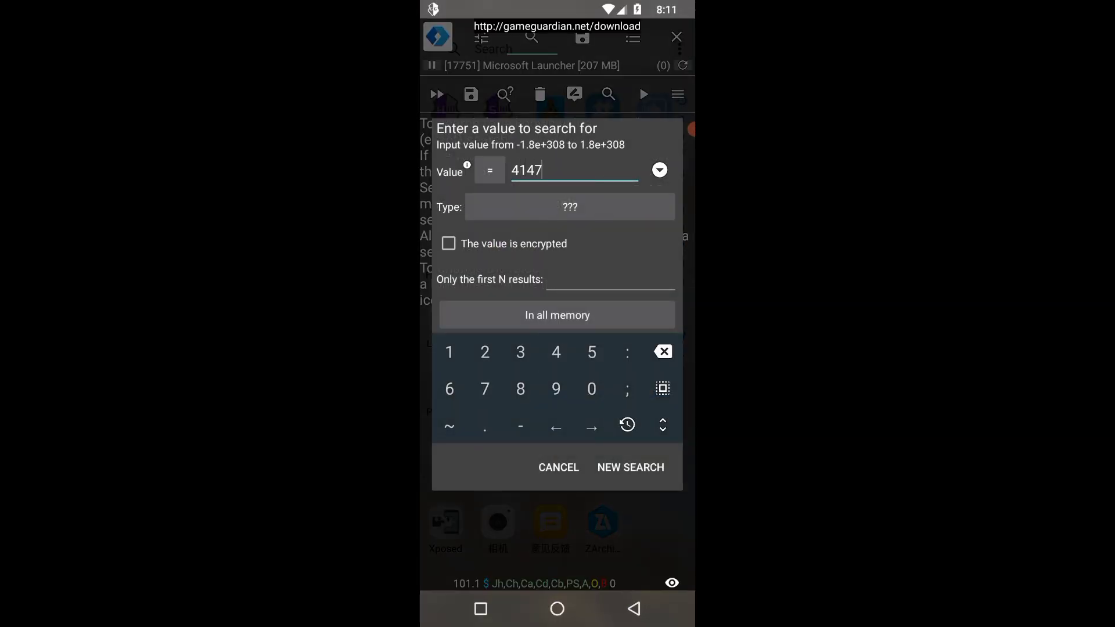
left_click(557, 209)
left_click(549, 205)
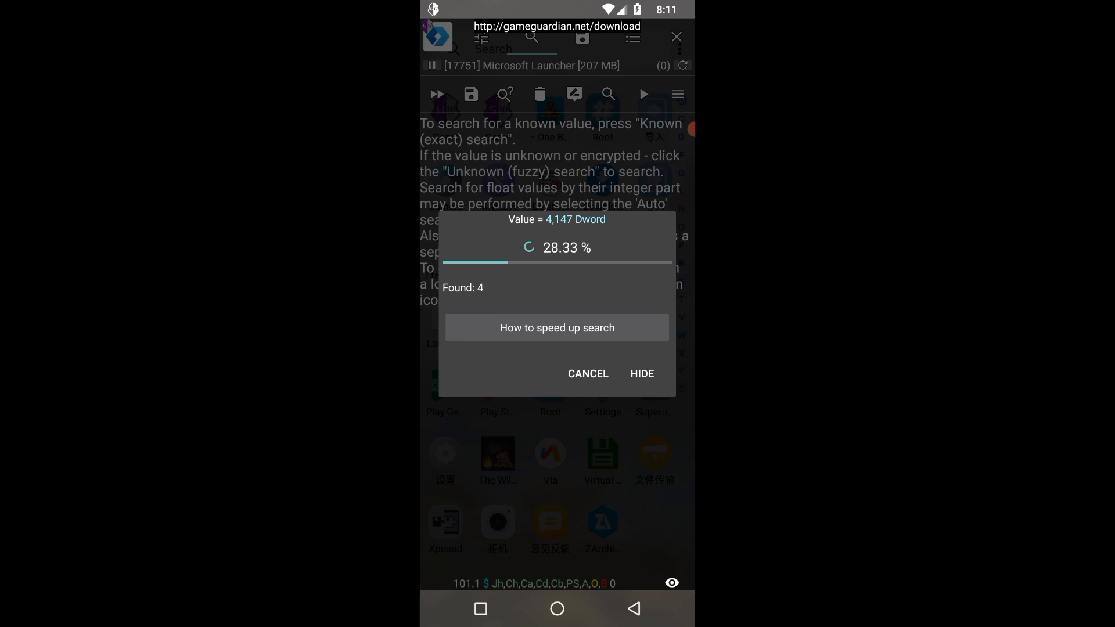
left_click(642, 374)
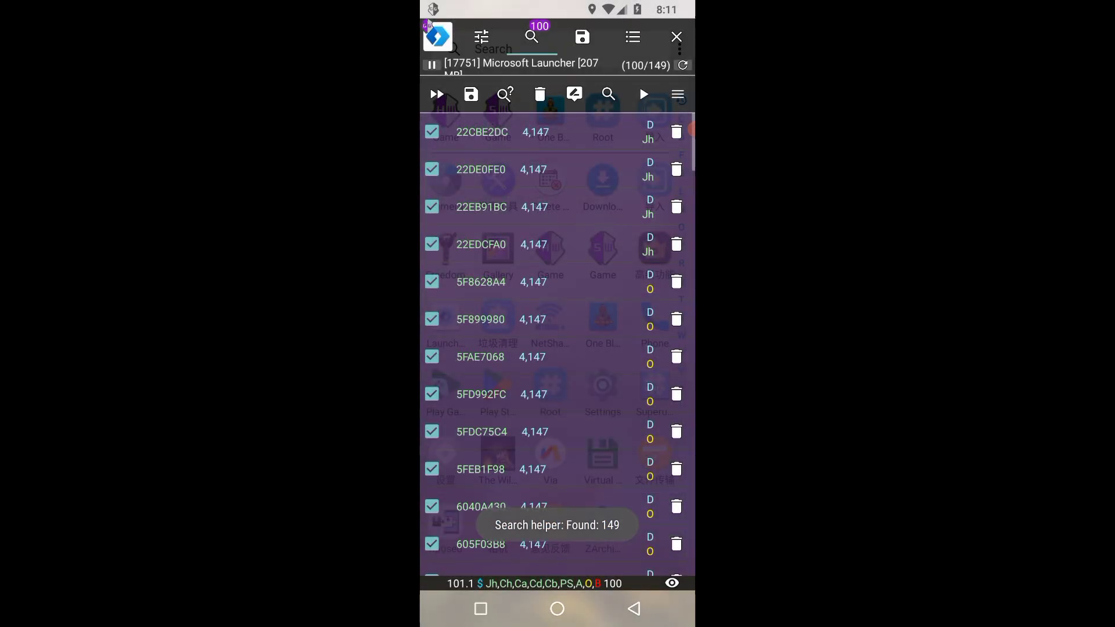
- Set the scanned memory ranges to include Java and Video, and save
left_click(632, 37)
left_click(514, 279)
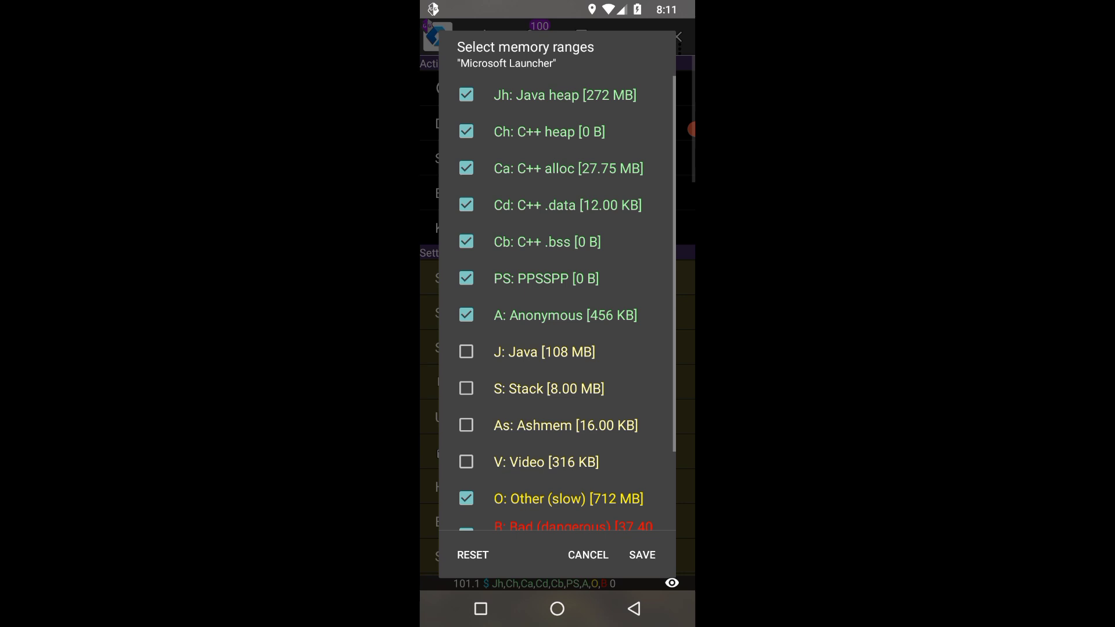
left_click(466, 255)
left_click(466, 329)
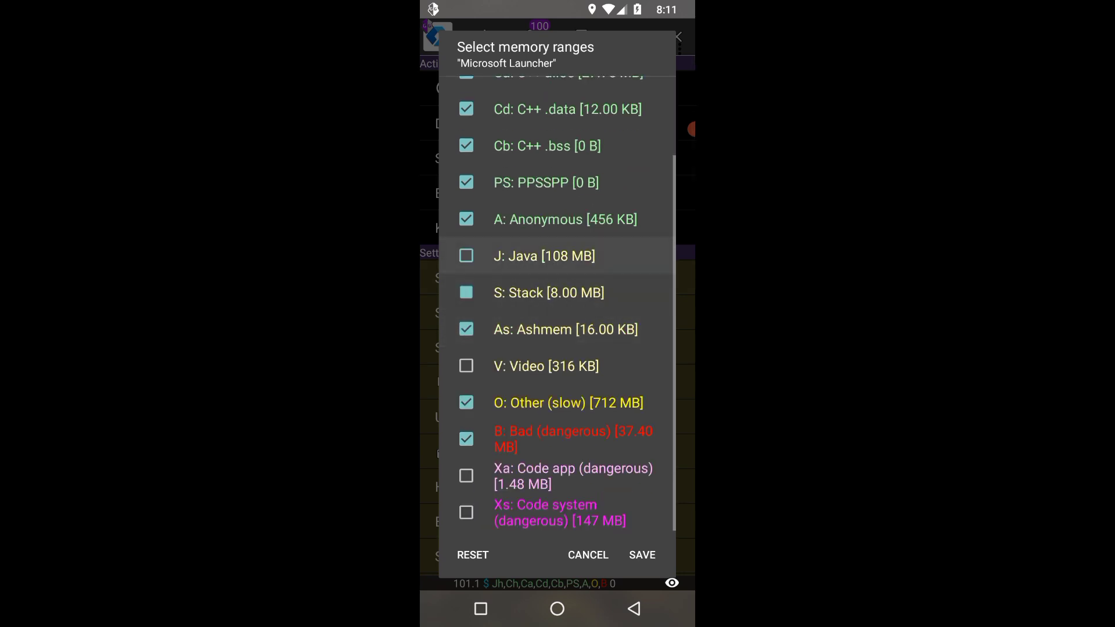
left_click(467, 293)
left_click(466, 366)
left_click(465, 293)
left_click(466, 329)
left_click(643, 555)
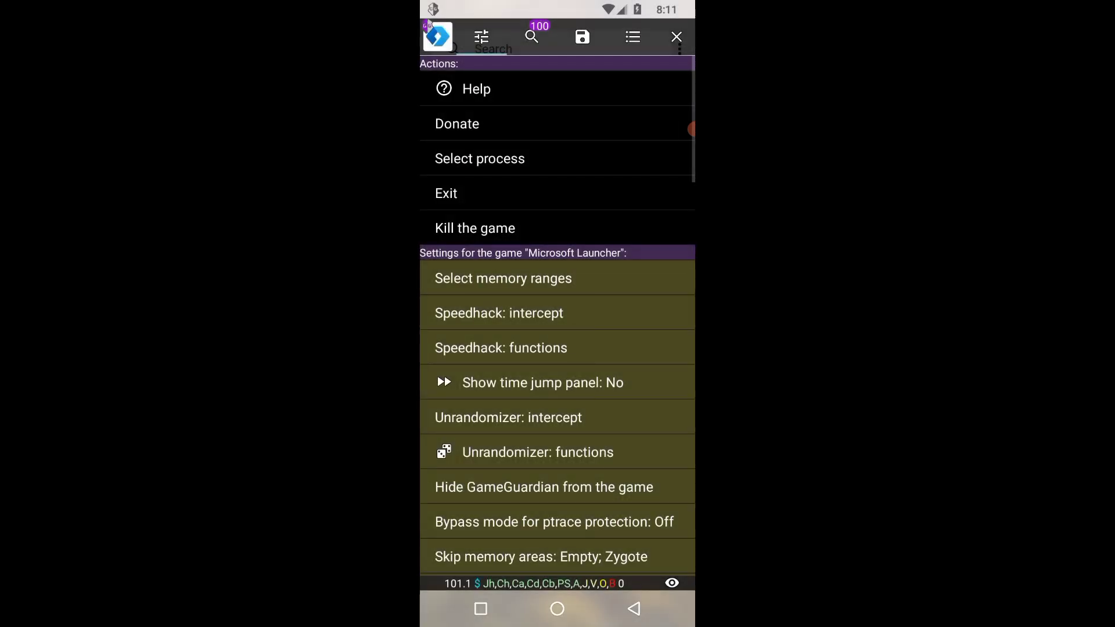
- Switch the target process to Google Play services and quit GameGuardian
left_click(607, 158)
scroll(558, 349, "down", 5)
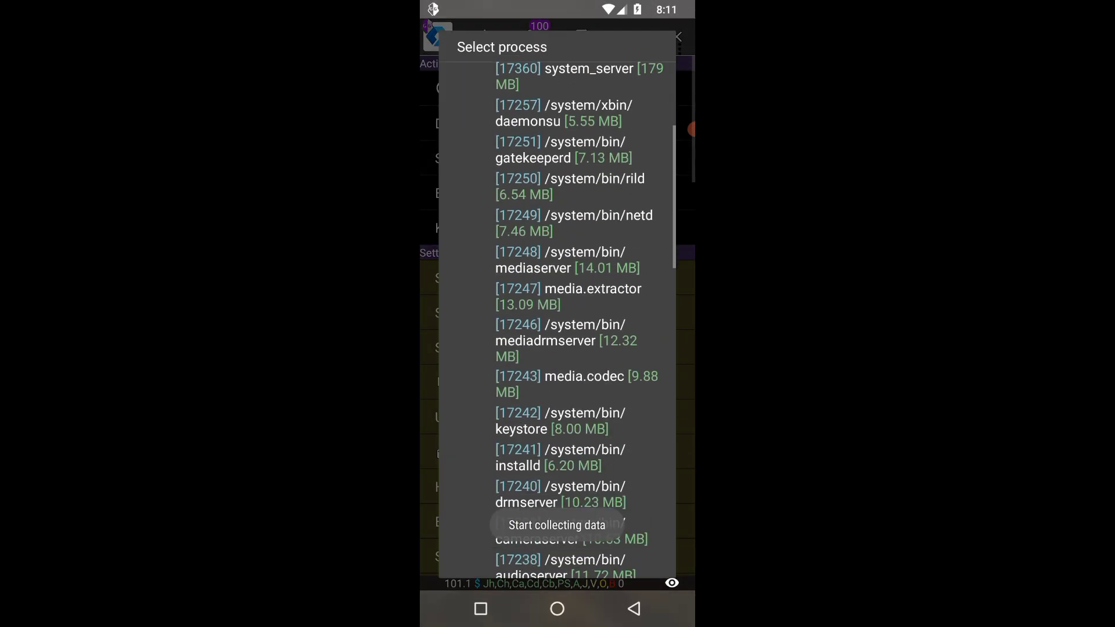
scroll(558, 349, "down", 5)
scroll(558, 349, "down", 5)
scroll(558, 349, "down", 5)
left_click(557, 293)
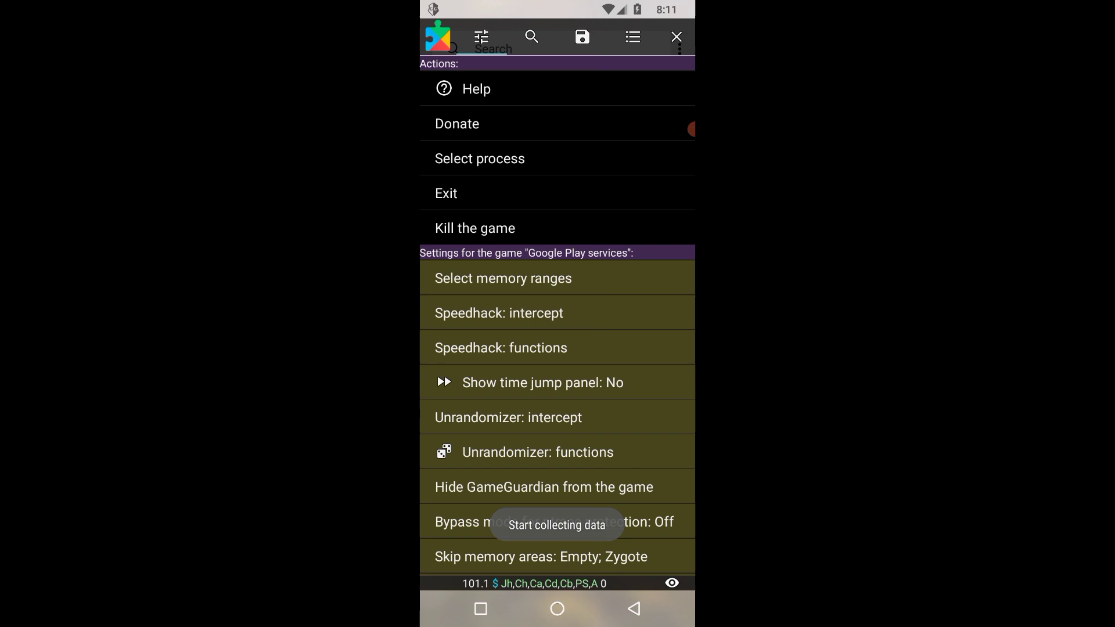
left_click(446, 193)
left_click(642, 318)
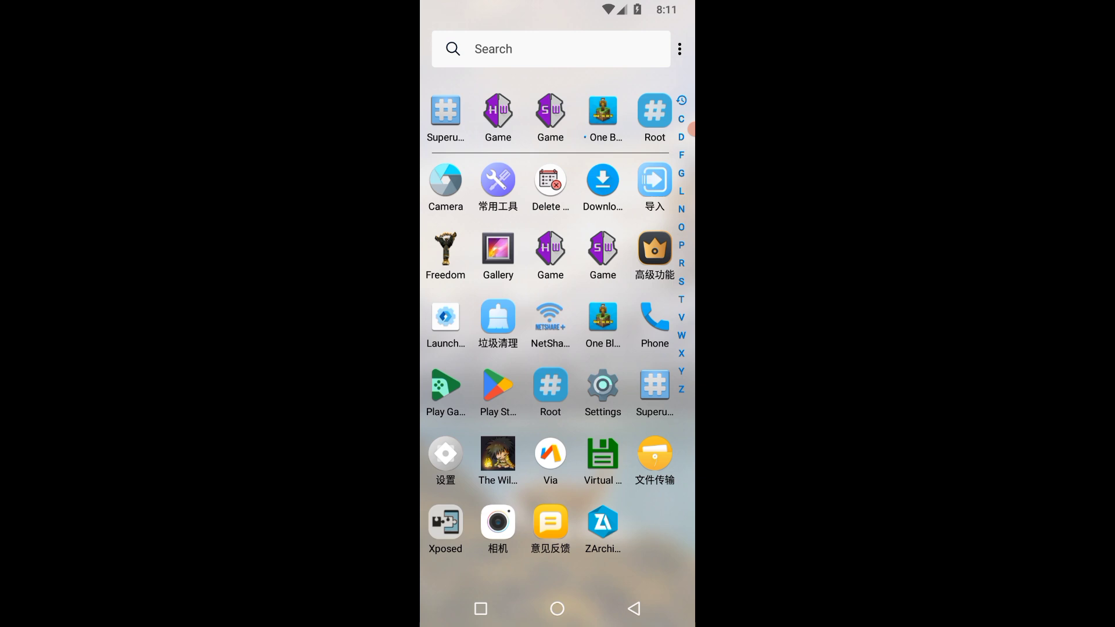
- Open Google Play Store, which fails to connect, then pull down the quick settings
left_click(497, 392)
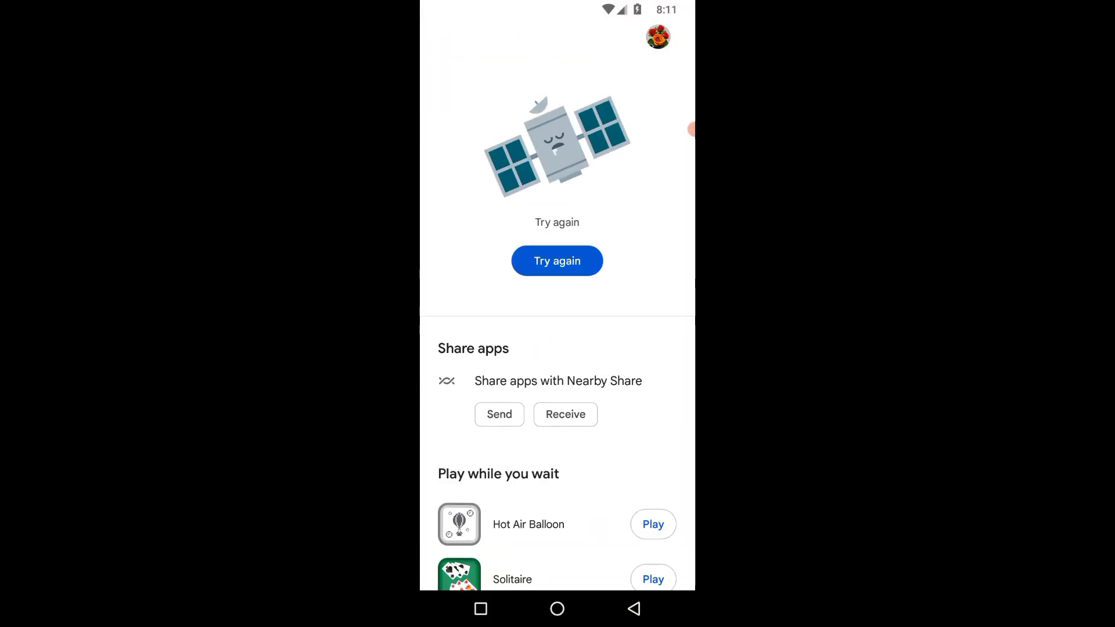
left_click_drag(558, 8, 557, 348)
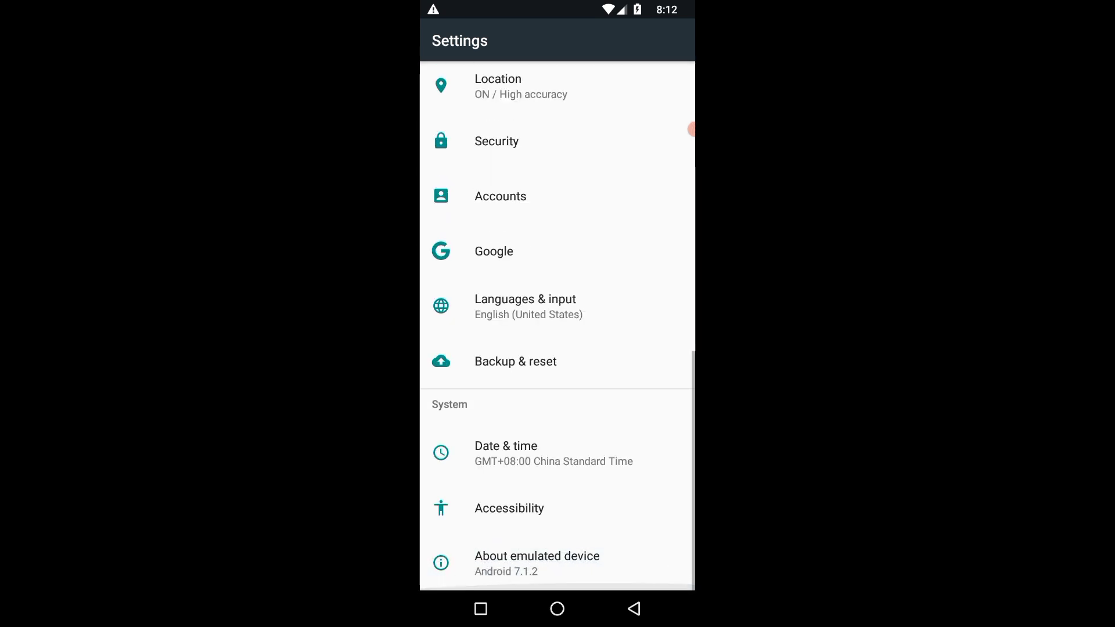
- Enable developer mode via Build number in About emulated device, then clear all recent apps
left_click(558, 557)
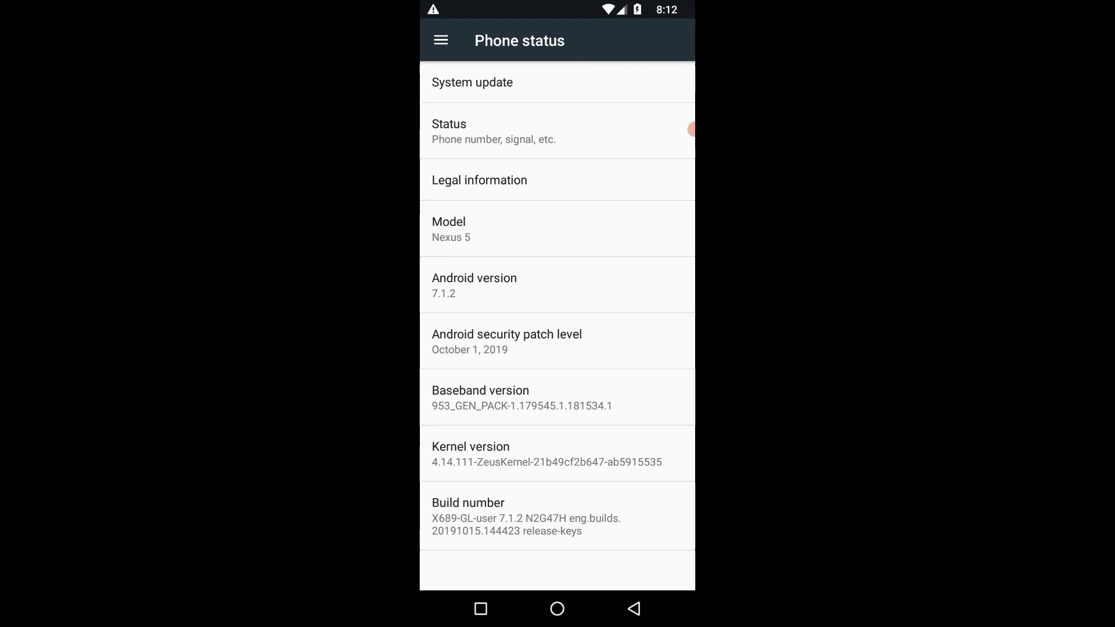
left_click(557, 516)
left_click(557, 517)
left_click(558, 517)
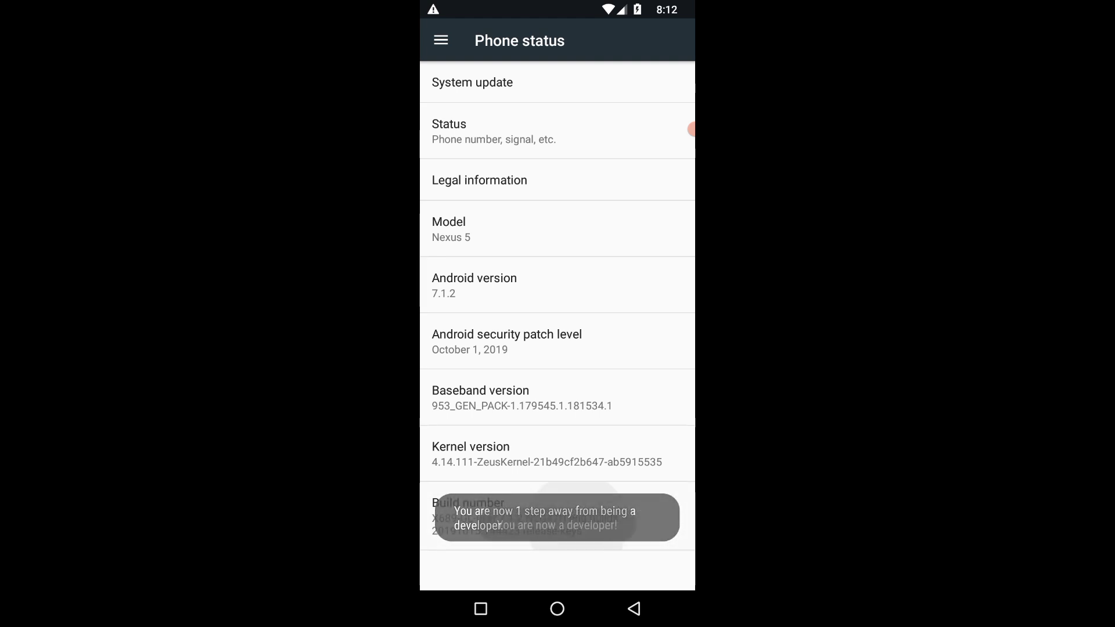
left_click(558, 516)
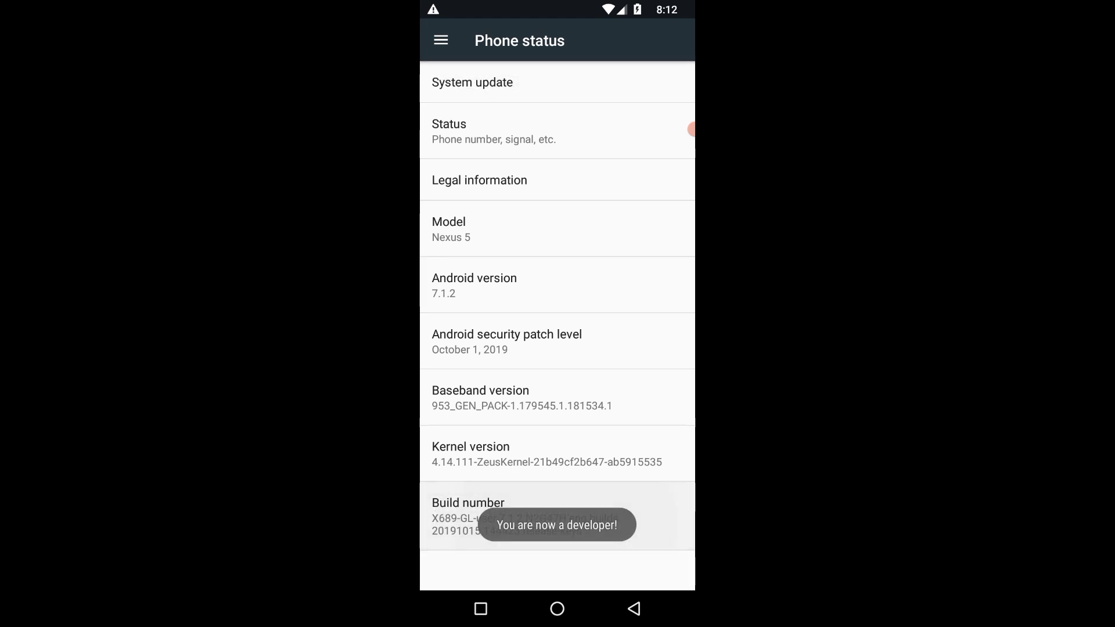
left_click(480, 609)
left_click(655, 42)
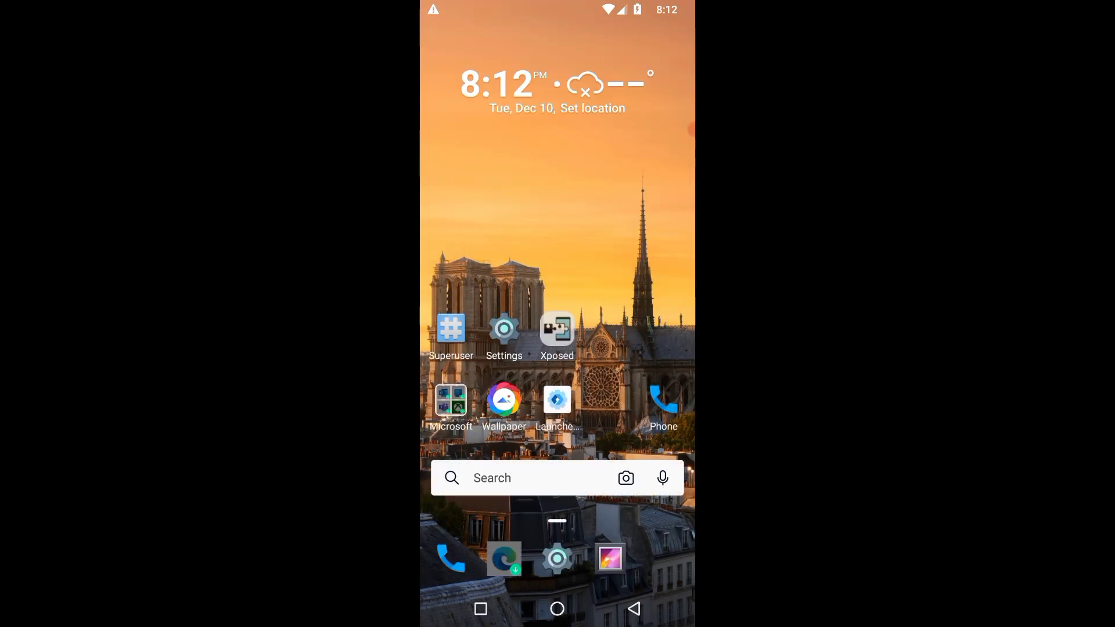
- Bring up the VMOS app drawer and start The Wild Darkness
left_click_drag(558, 436, 558, 175)
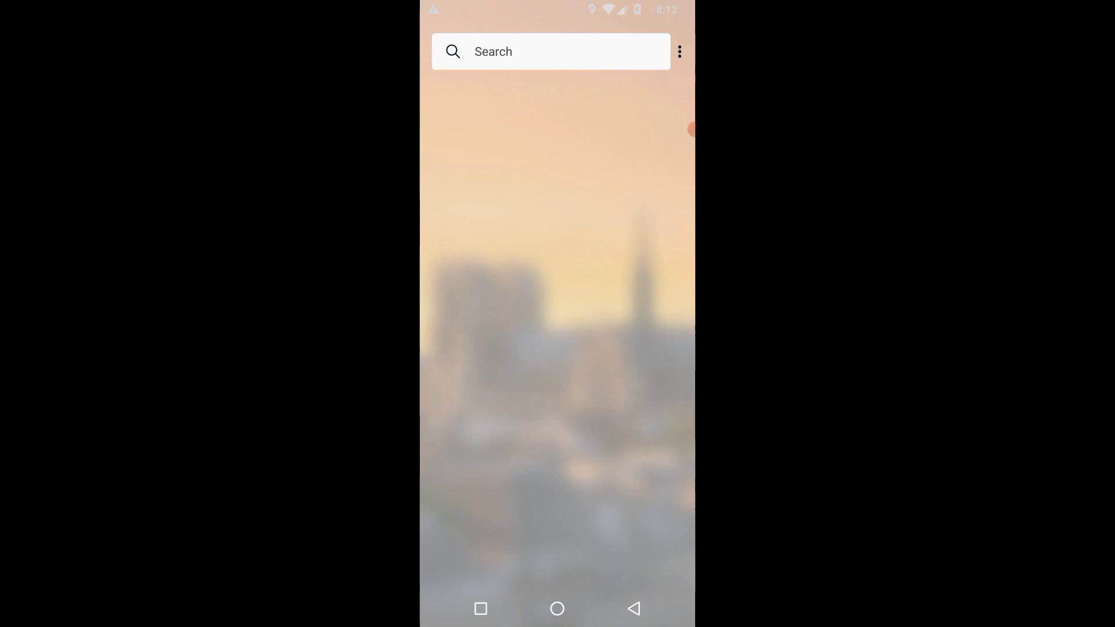
key("Escape")
left_click_drag(557, 522, 558, 218)
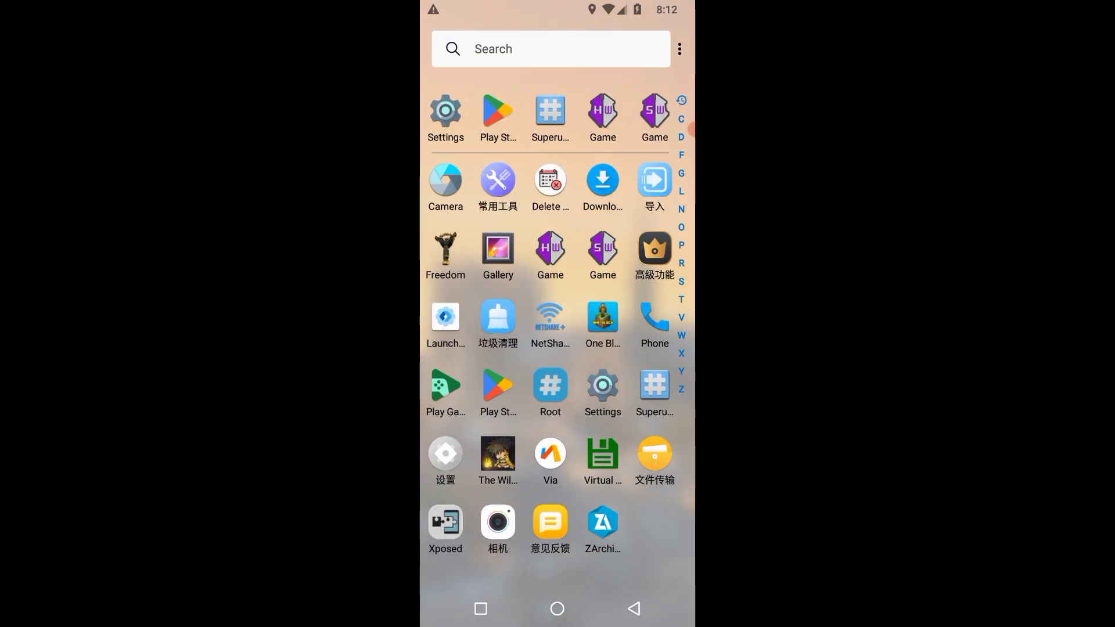
left_click_drag(602, 318, 610, 261)
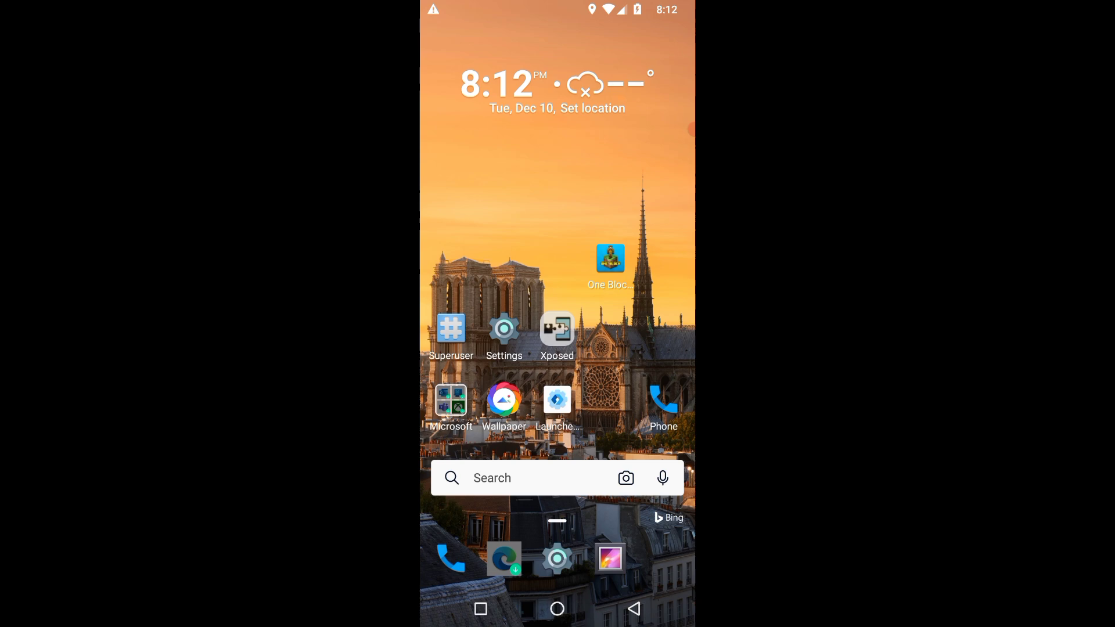
left_click_drag(558, 523, 557, 218)
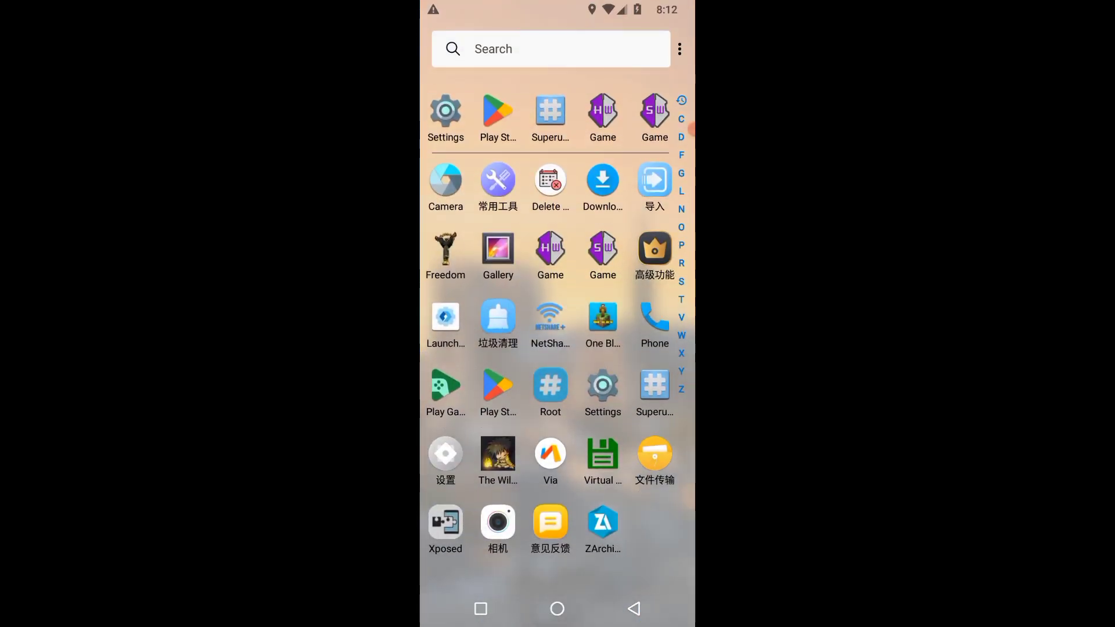
left_click(653, 118)
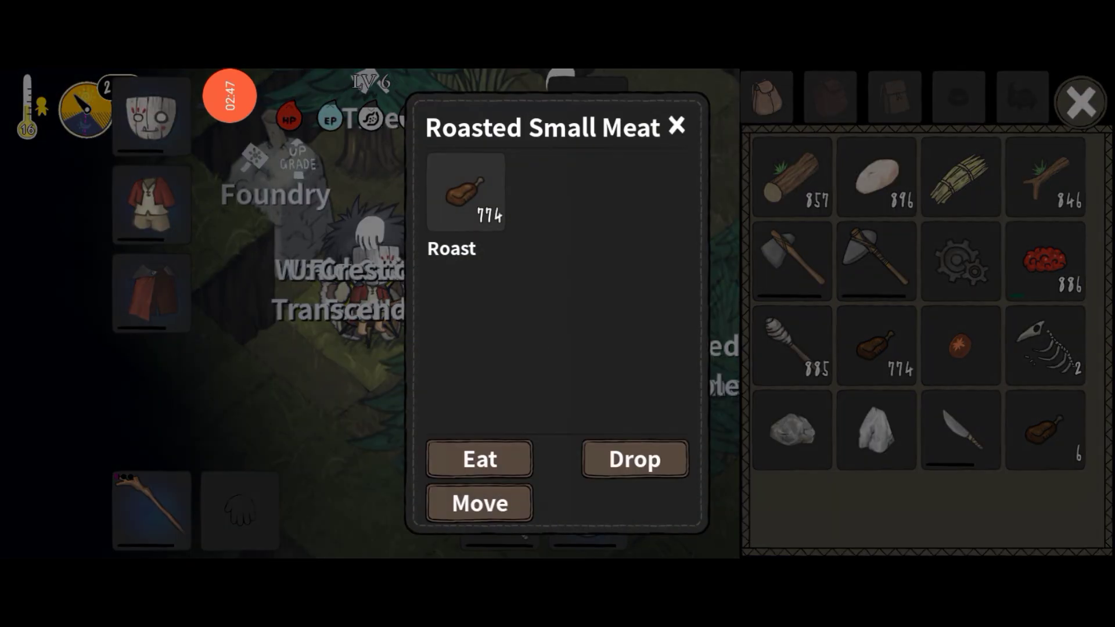
- Eat Beast's Grass and apply two bandages to heal the character's wound
left_click(676, 127)
left_click(828, 95)
scroll(919, 348, "down", 5)
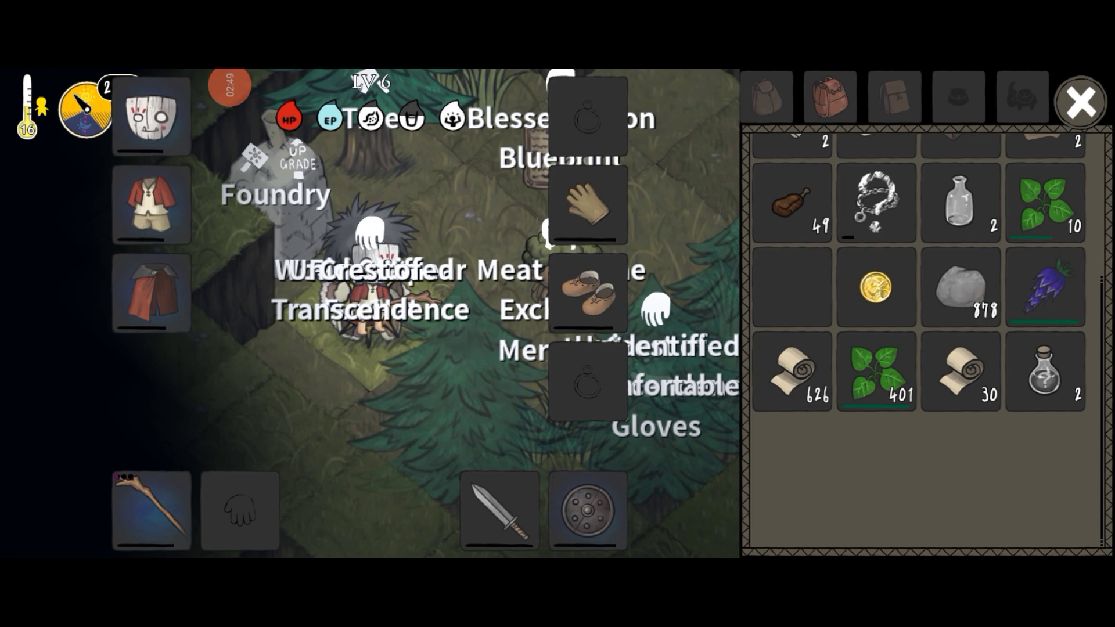
left_click(877, 505)
left_click(479, 458)
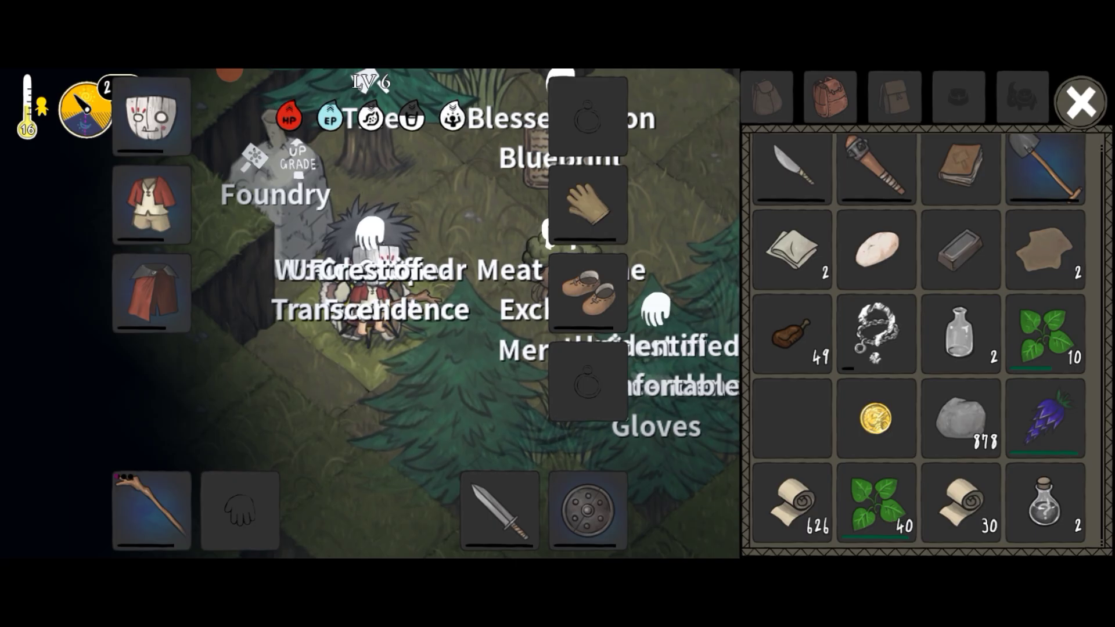
left_click(791, 505)
left_click(480, 459)
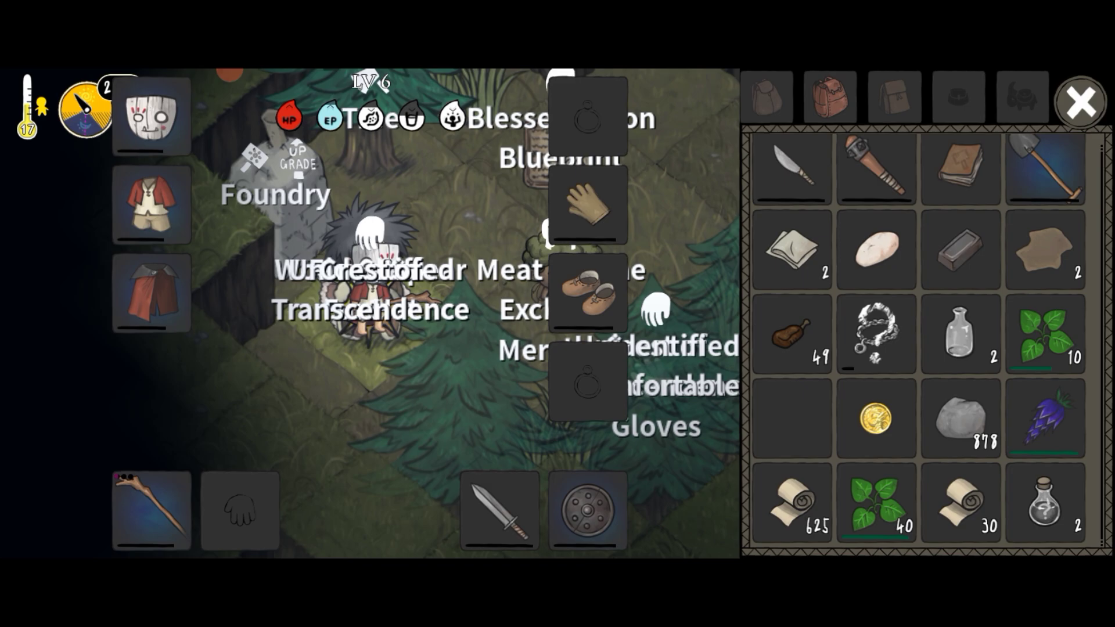
left_click(791, 505)
left_click(480, 459)
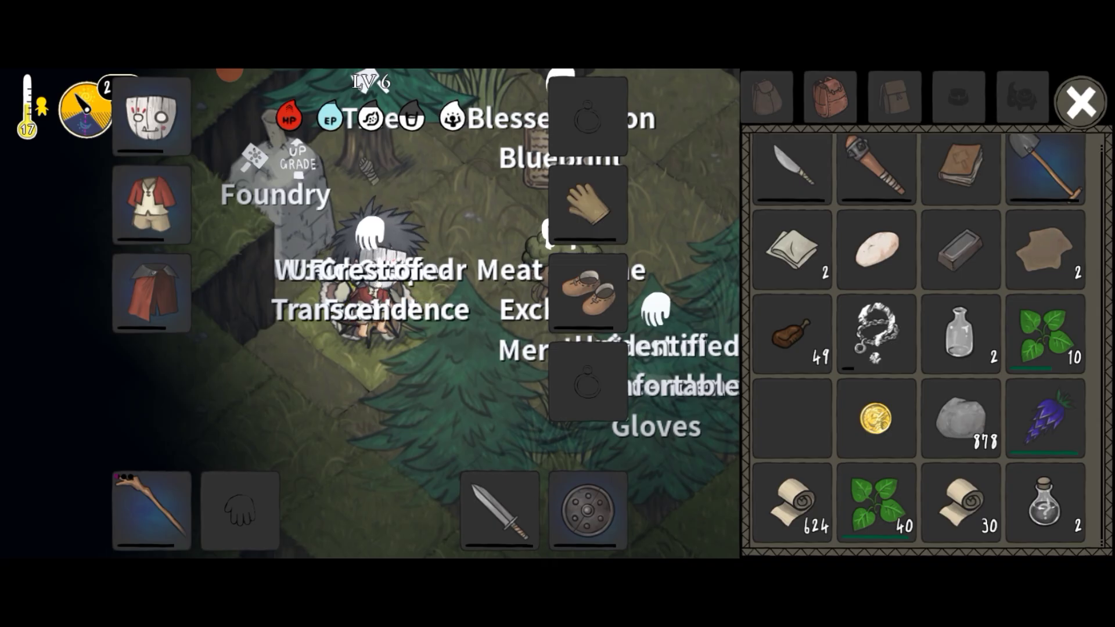
- Close the bag, check the Foundry's crafting list, and walk to the Meat Cuisine Exchange Merchant
left_click(1079, 103)
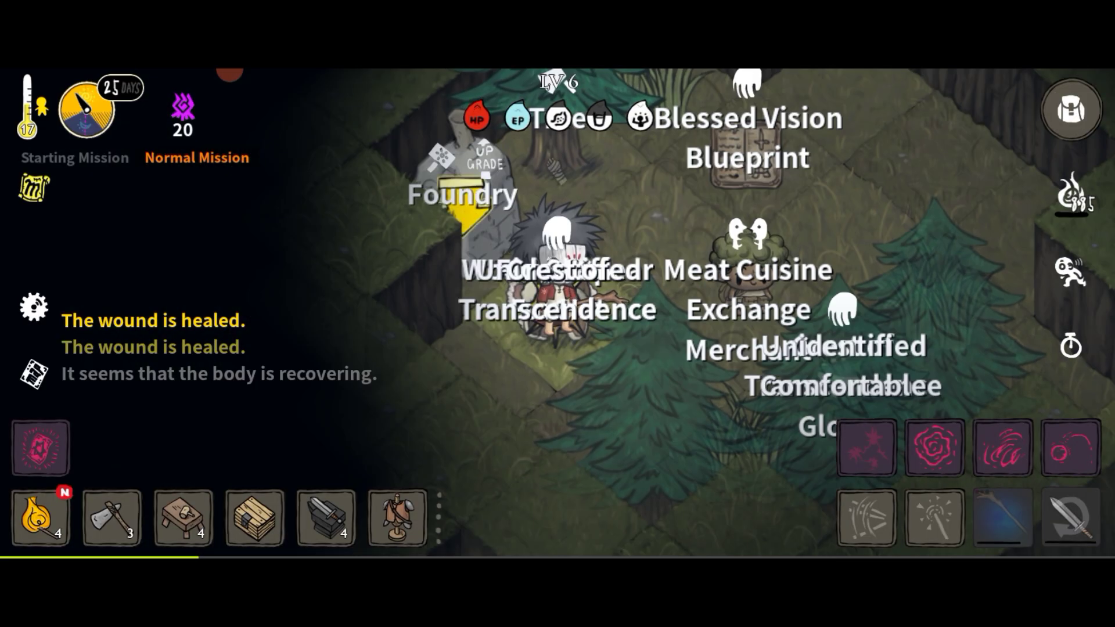
left_click(470, 205)
left_click(453, 181)
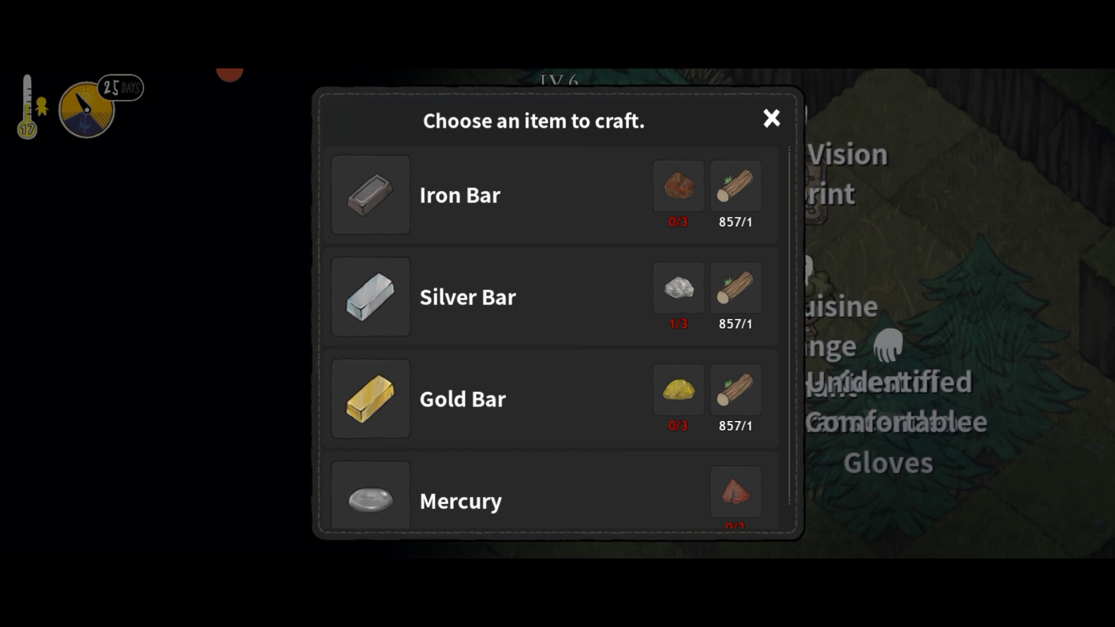
left_click(772, 119)
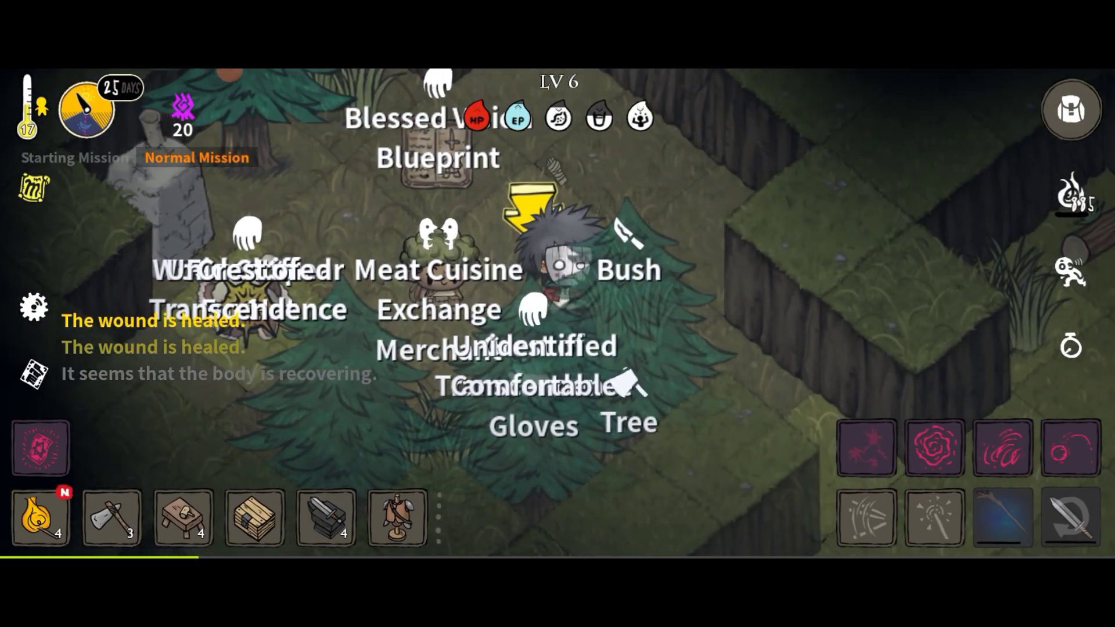
left_click(438, 270)
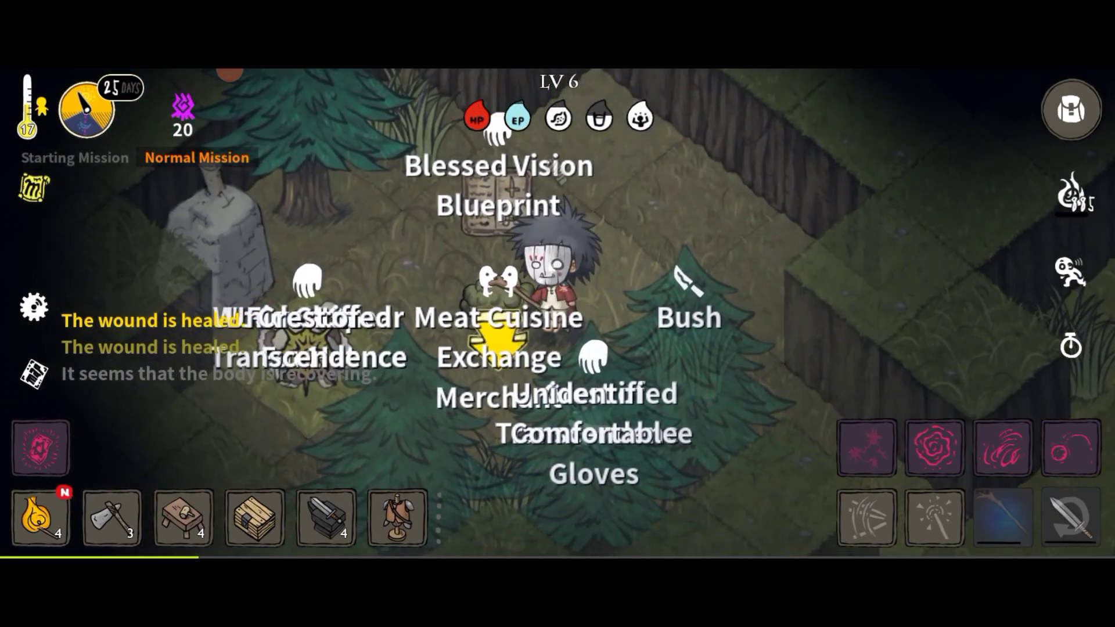
- Offer the Roasted Small Meat stack in a trade with the Meat Cuisine merchant
left_click(508, 252)
left_click(875, 345)
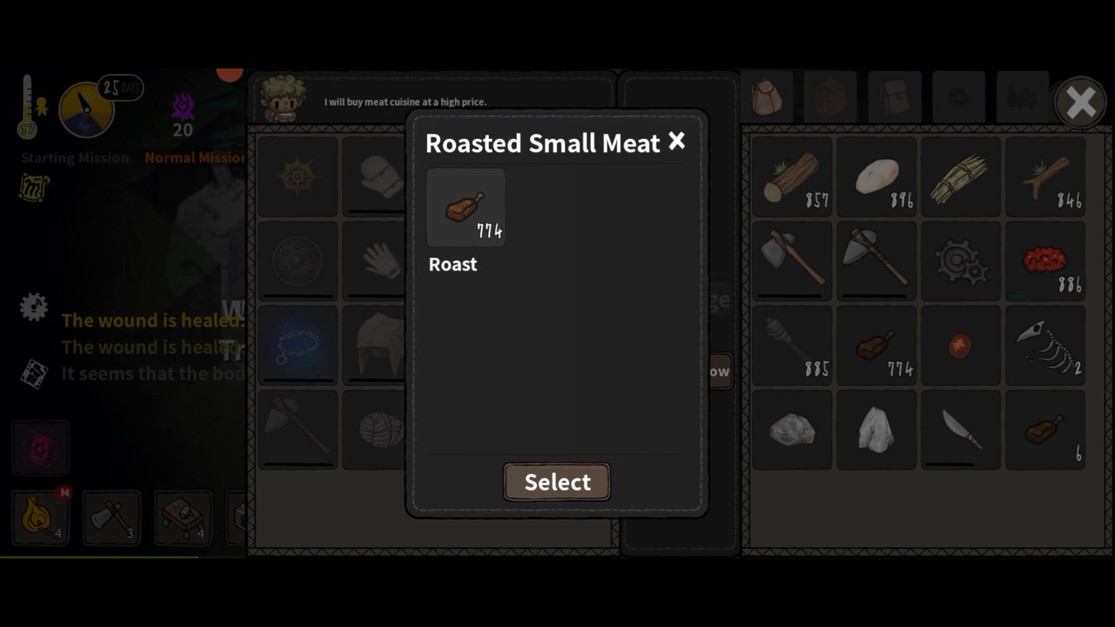
left_click(556, 481)
left_click(558, 420)
- Add Chain Necklace, Crest, Wooden Shield, fur hat, Unidentified Chain Mail and Spider Cocoon
left_click(297, 344)
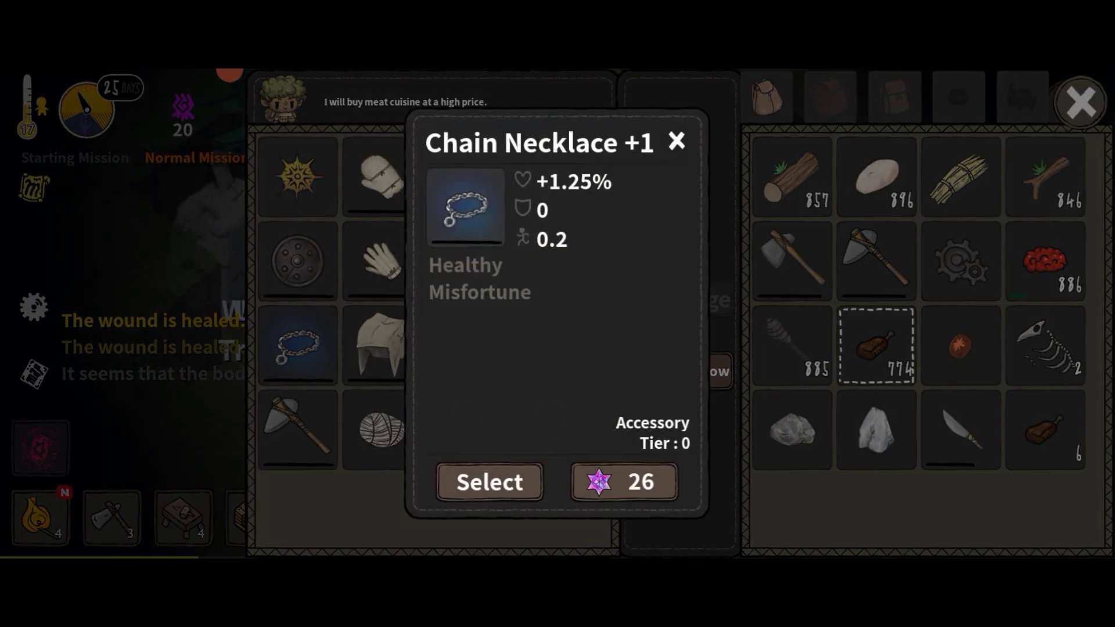
left_click(489, 481)
left_click(467, 344)
left_click(487, 482)
left_click(550, 344)
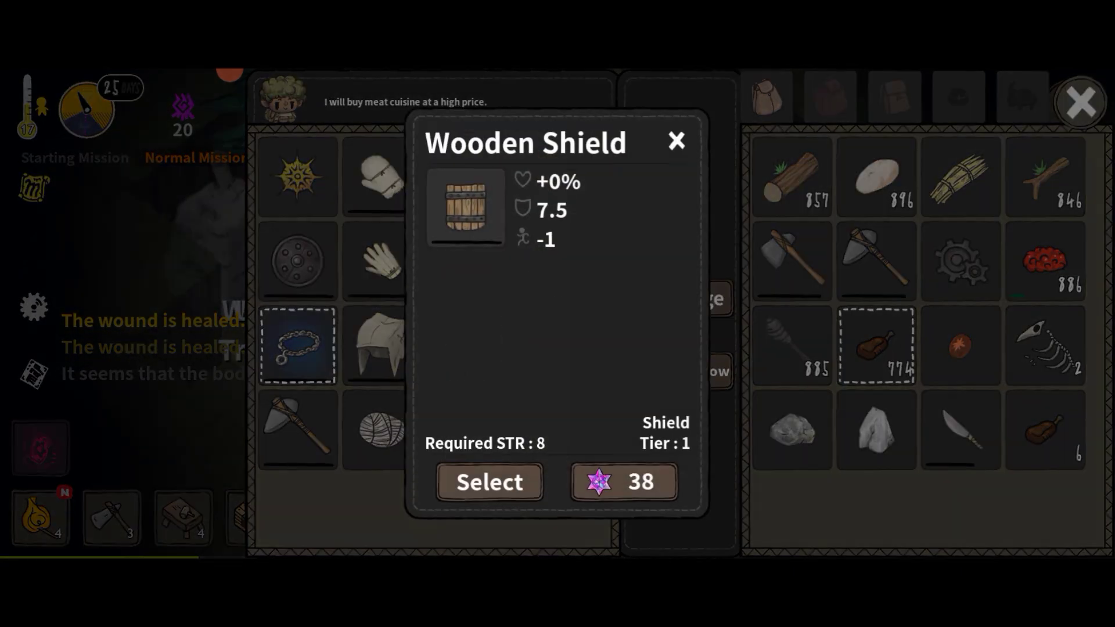
left_click(488, 483)
left_click(550, 429)
left_click(488, 482)
left_click(467, 428)
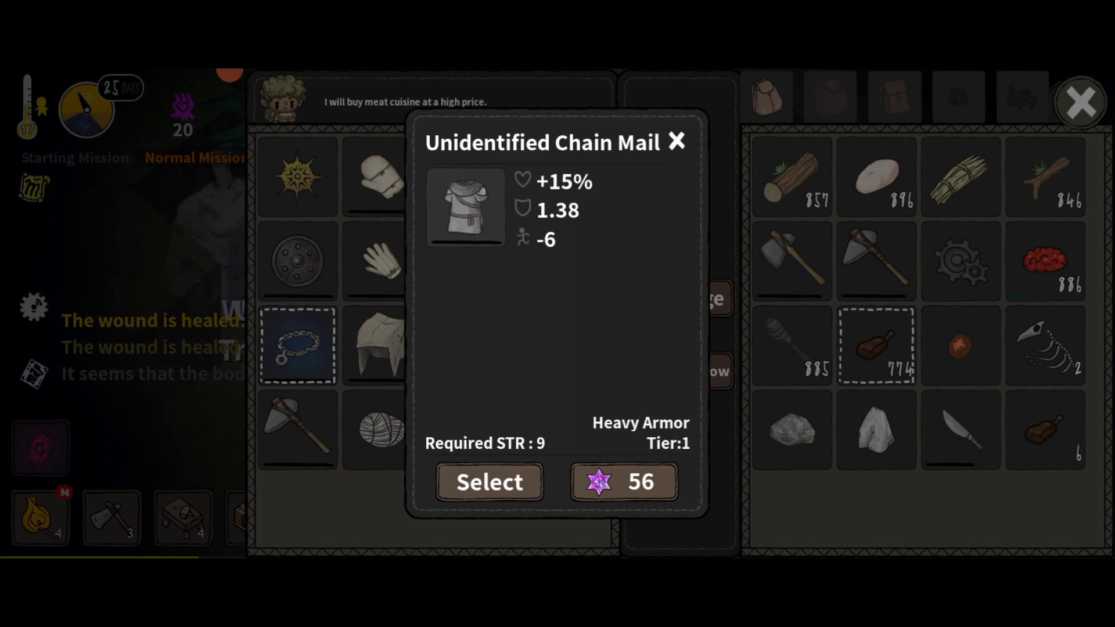
left_click(488, 482)
left_click(382, 428)
left_click(488, 482)
- Add the Cloth Hat, Comfortable Gloves, Fur Gloves and a Crest of Transcendence
left_click(382, 344)
left_click(494, 469)
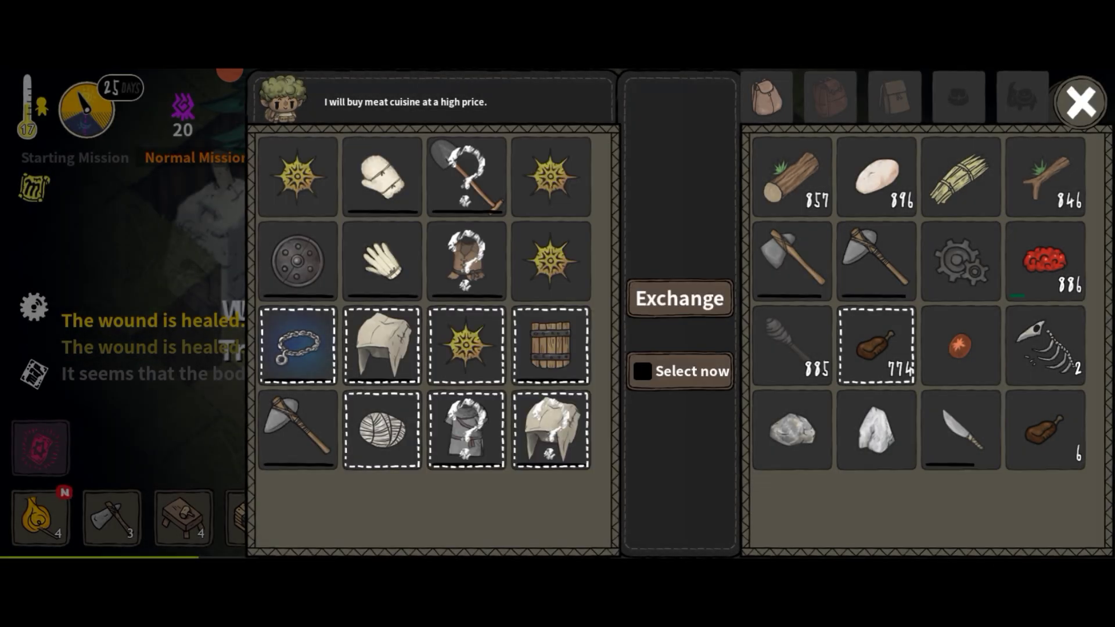
left_click(381, 260)
left_click(488, 481)
left_click(381, 177)
left_click(488, 481)
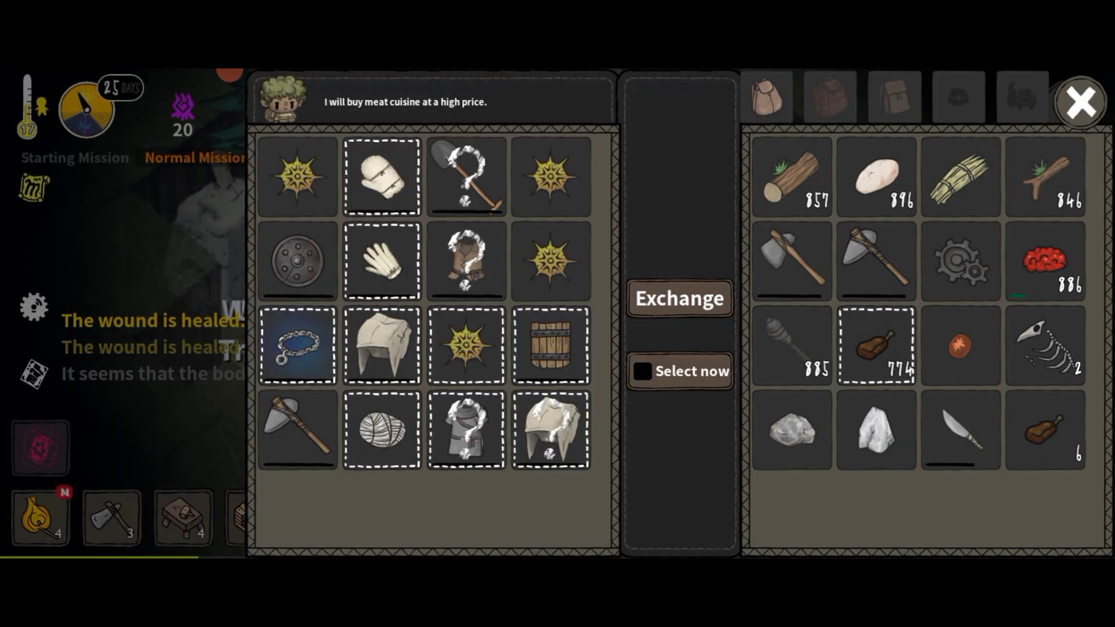
left_click(296, 177)
left_click(487, 482)
- Add another Crest and the Light Shield, then complete the exchange
left_click(297, 177)
left_click(488, 482)
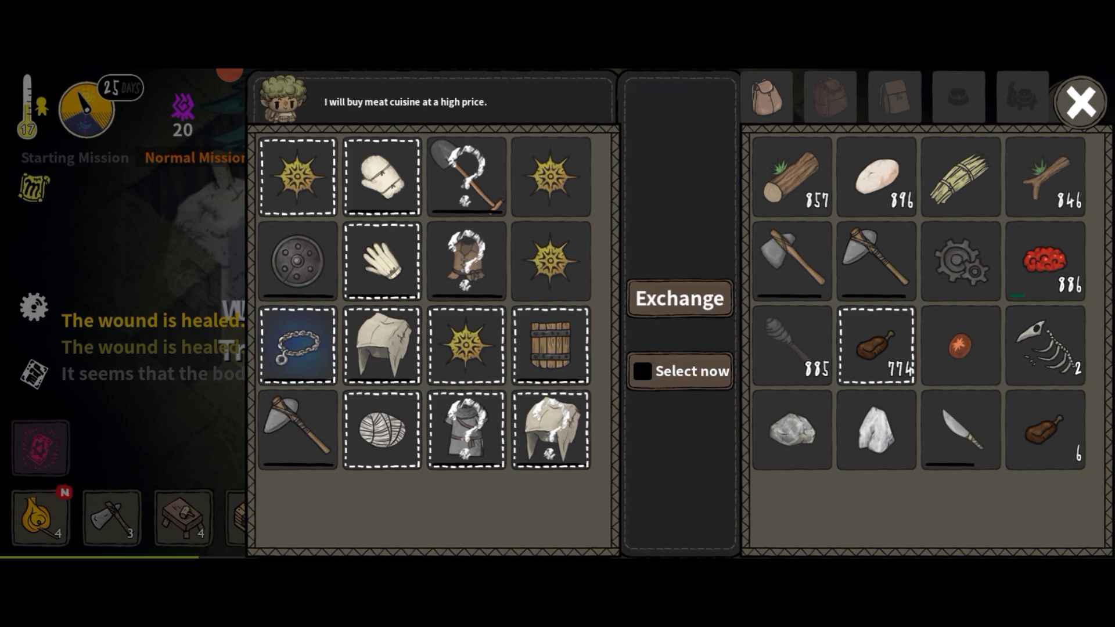
left_click(297, 261)
left_click(487, 482)
left_click(297, 177)
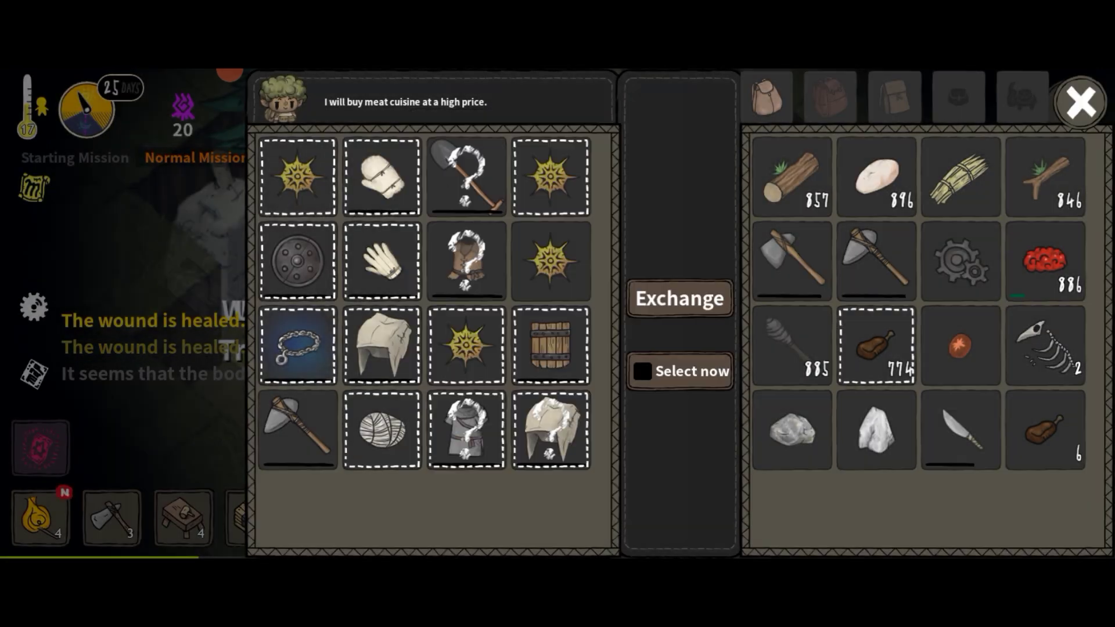
left_click(1080, 103)
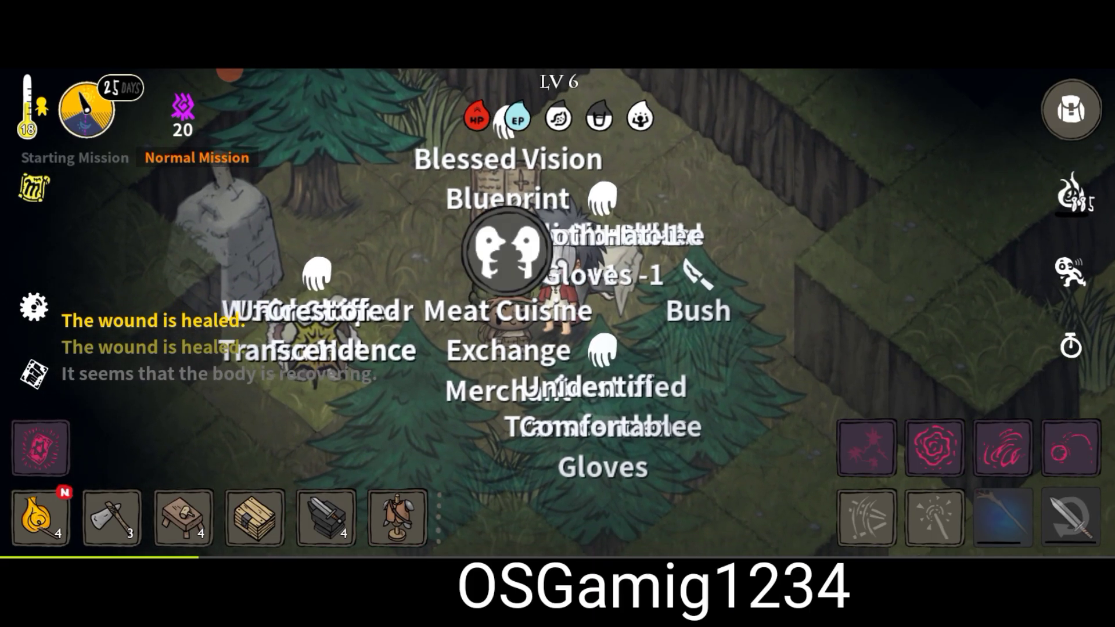
- Offer Roasted Small Meat again in a reopened merchant trade
left_click(491, 363)
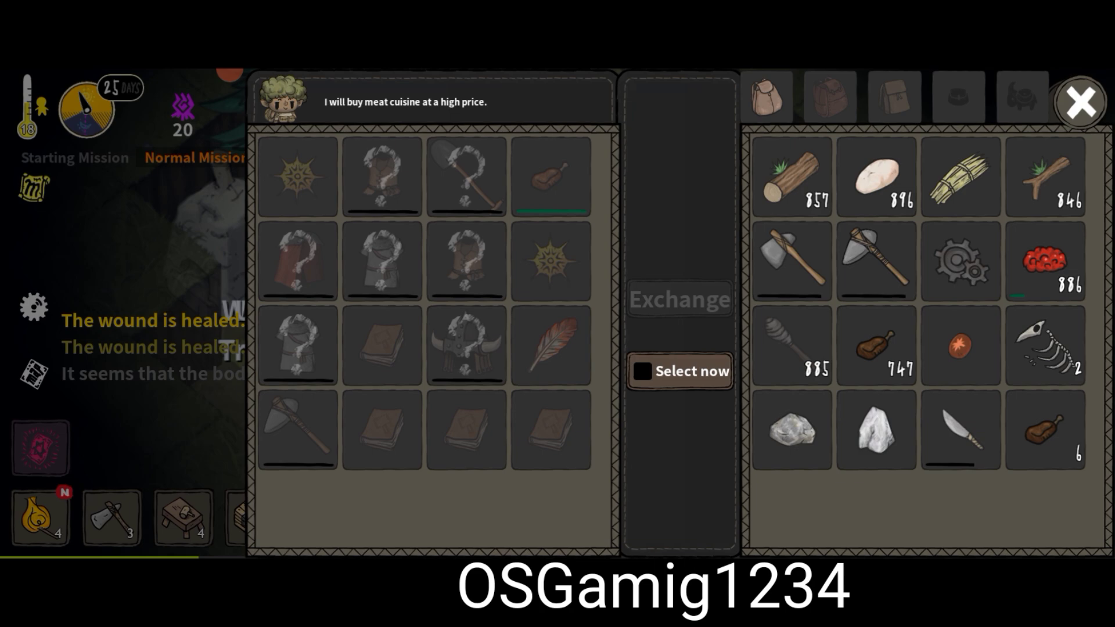
left_click(875, 344)
left_click(554, 481)
left_click(558, 421)
- Exchange meat for Fur Gloves, Shovel, Stone Axe and Shadow Claws blueprints
left_click(382, 344)
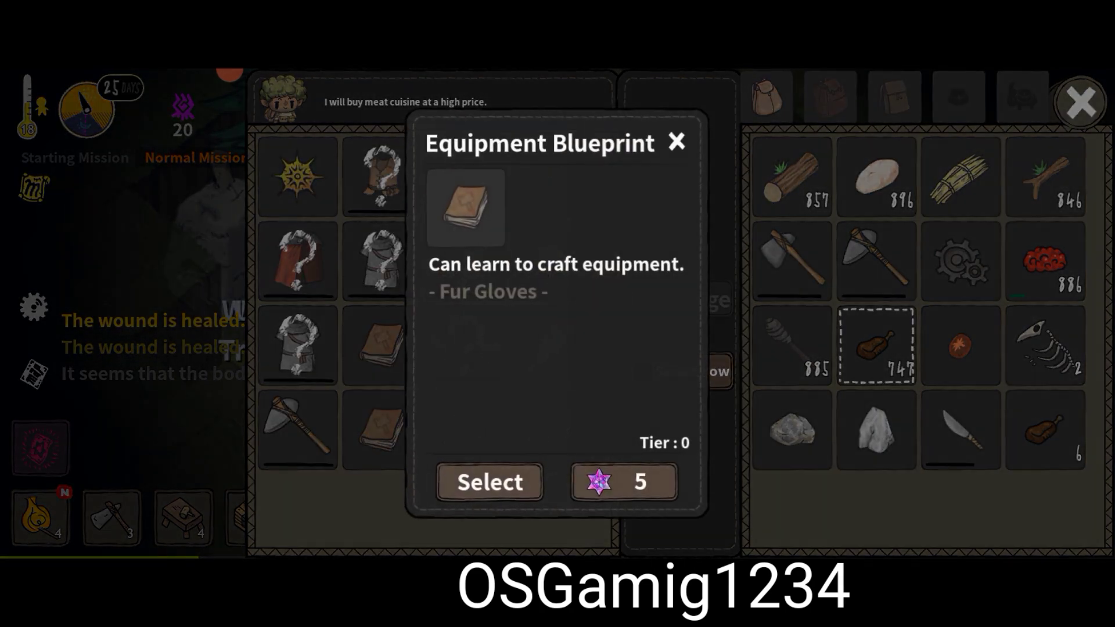
left_click(490, 481)
left_click(381, 343)
left_click(490, 482)
left_click(382, 426)
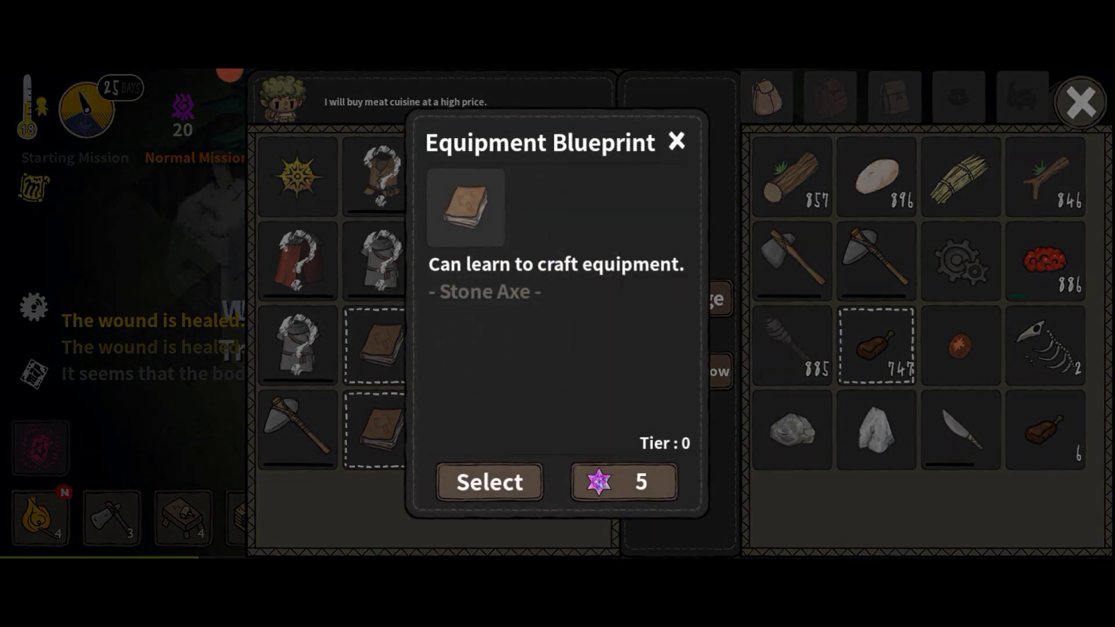
left_click(489, 482)
left_click(462, 427)
left_click(490, 482)
left_click(1080, 103)
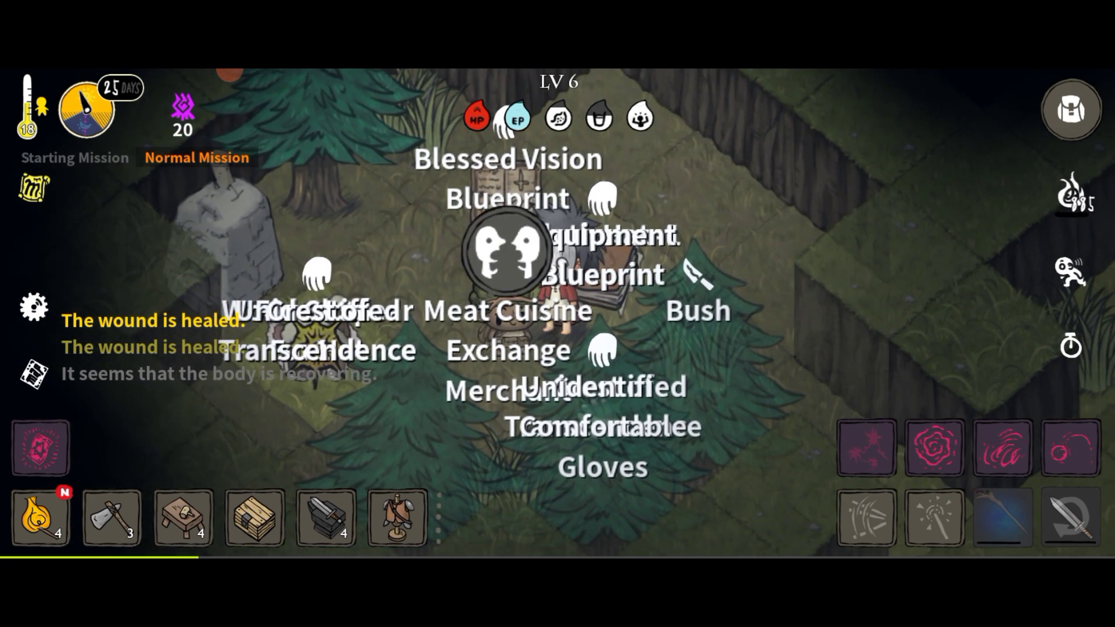
- Start a new meat trade, adding the Cloth Hat and inspecting the Crest of Transcendence
left_click(508, 335)
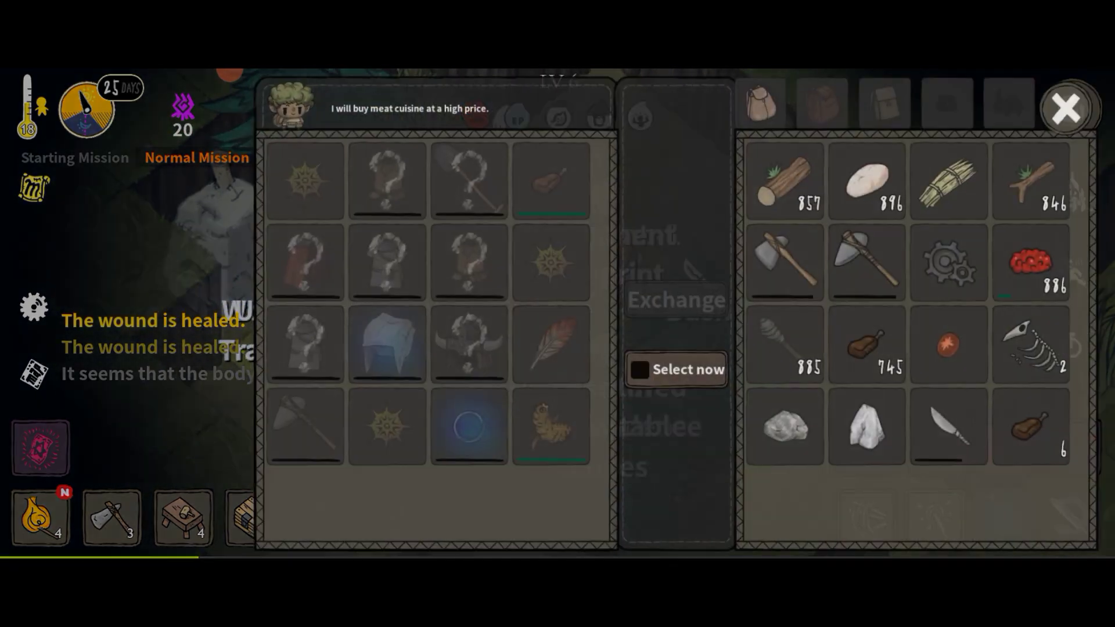
left_click(876, 344)
left_click(555, 482)
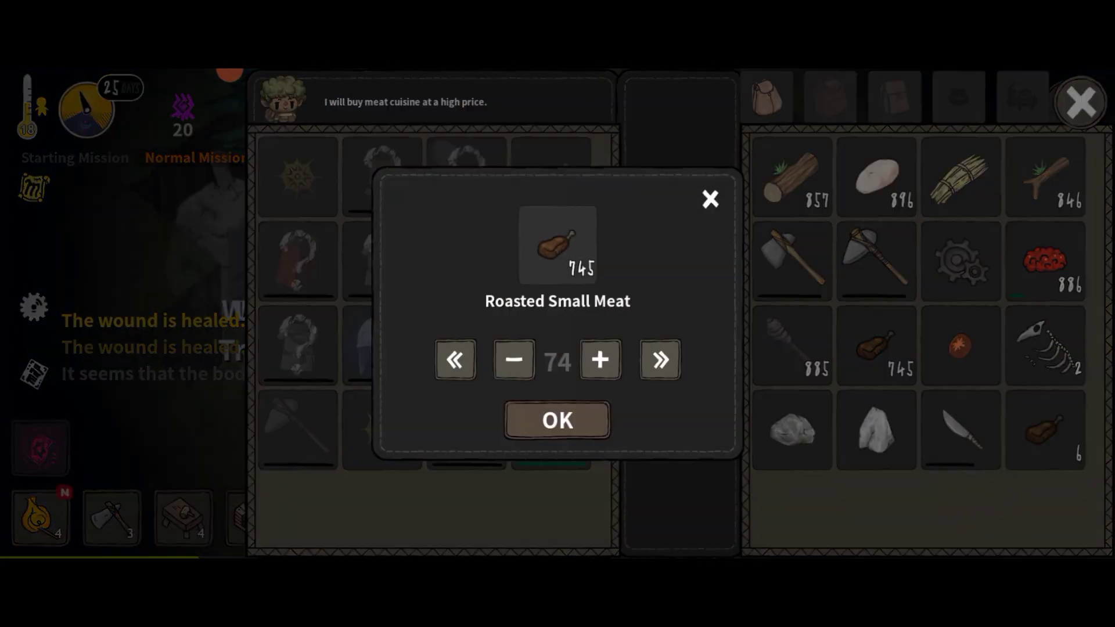
left_click(555, 421)
left_click(381, 344)
left_click(490, 480)
left_click(381, 427)
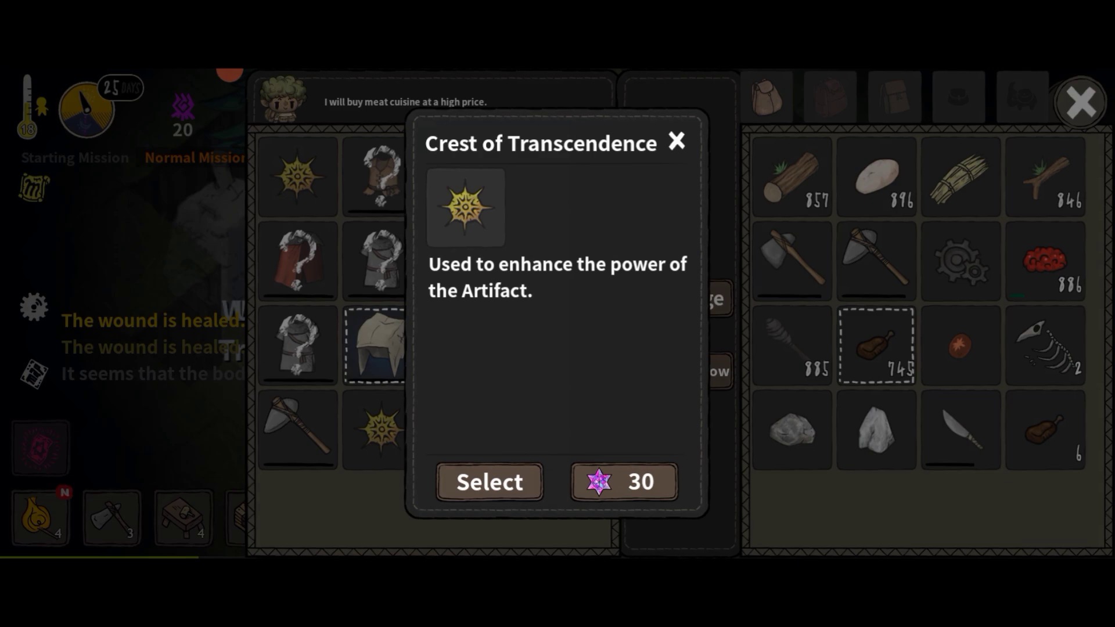